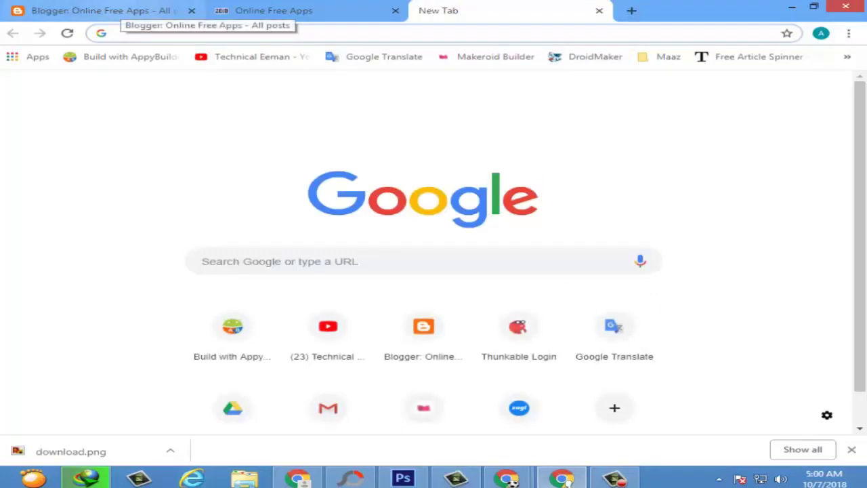
Step: Look over the Online Free Apps post list in Blogger and close the already open blog page
left_click(102, 10)
scroll(502, 271, "down", 2)
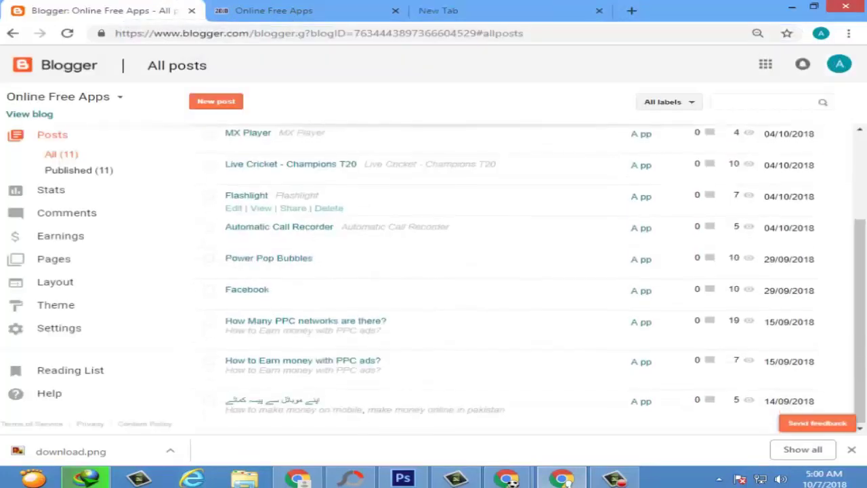
scroll(407, 230, "up", 3)
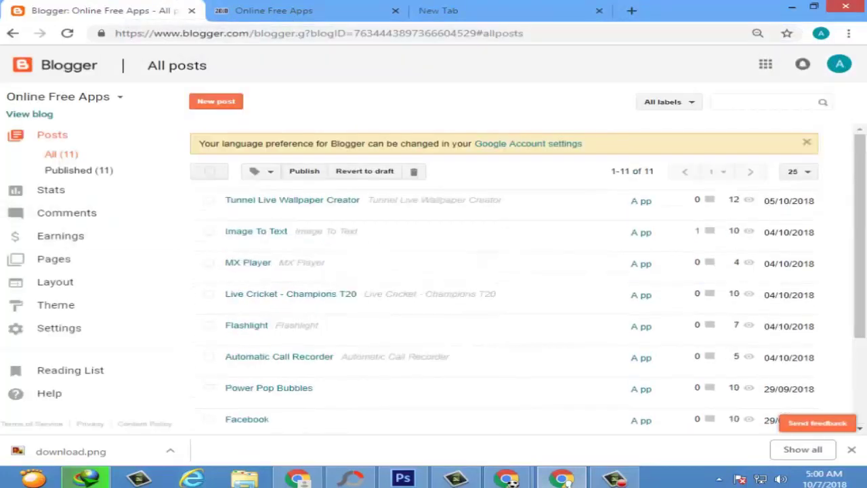
mouse_move(305, 205)
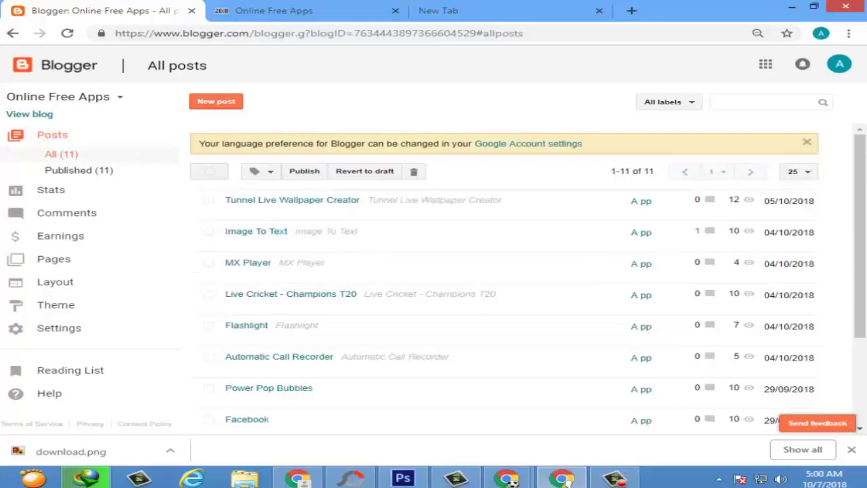
left_click(396, 10)
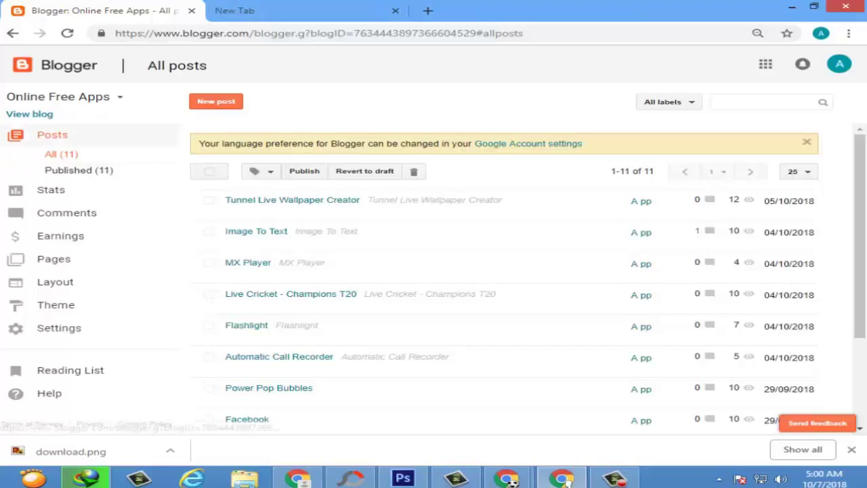
Step: Open the live Online Free Apps blog and examine its header title, navigation menu and home page posts
left_click(29, 114)
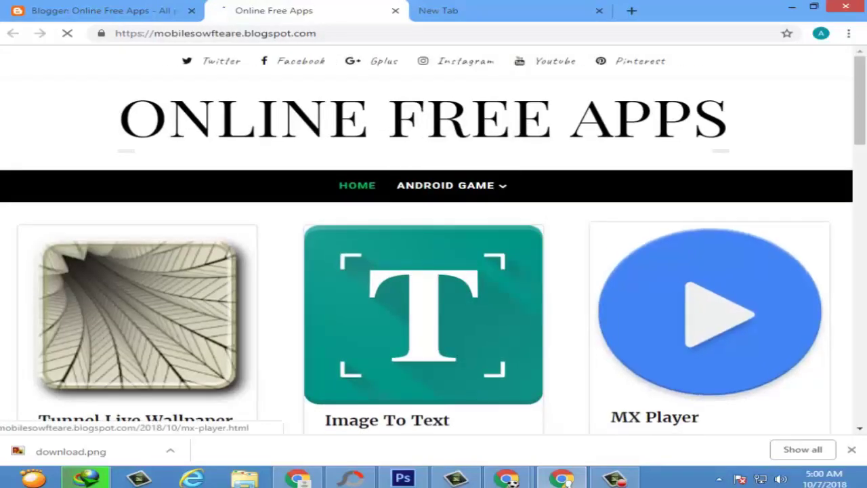
scroll(433, 244, "down", 5)
scroll(433, 244, "down", 2)
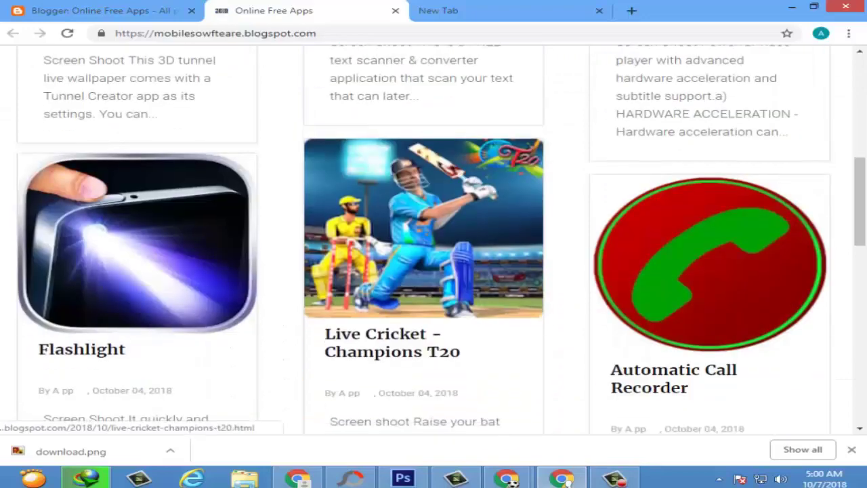
scroll(433, 244, "down", 4)
scroll(434, 244, "down", 2)
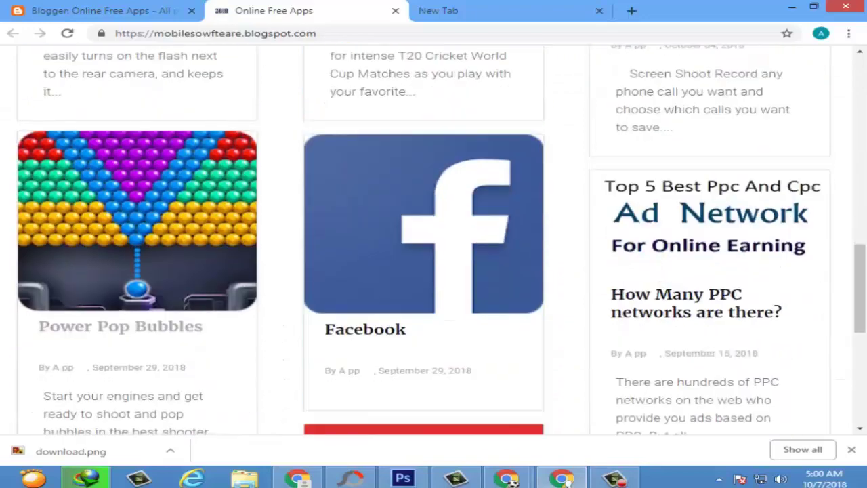
scroll(434, 244, "up", 10)
scroll(434, 244, "up", 2)
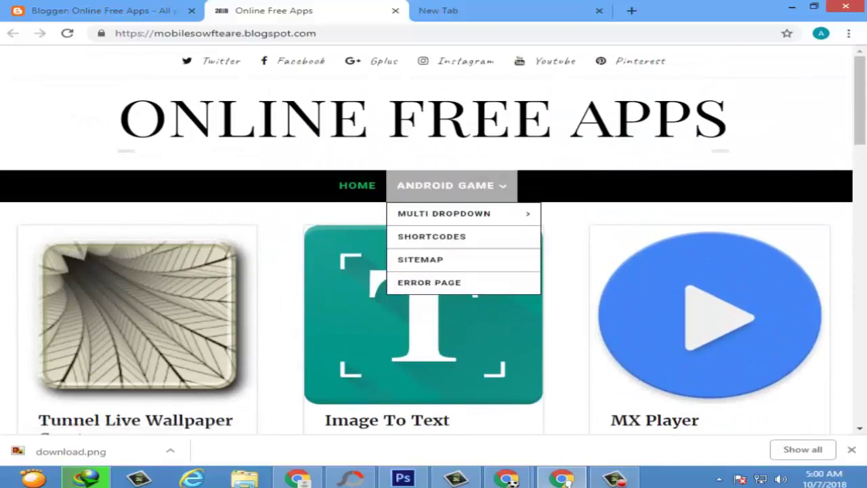
left_click_drag(119, 115, 745, 116)
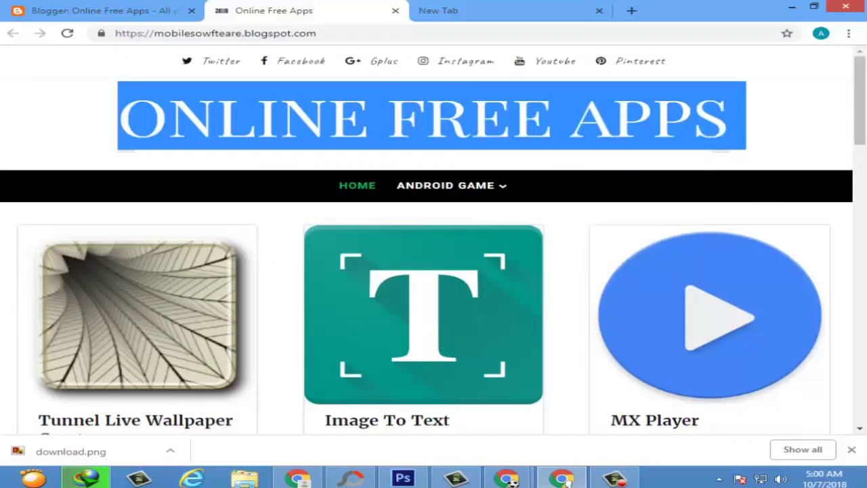
left_click(422, 128)
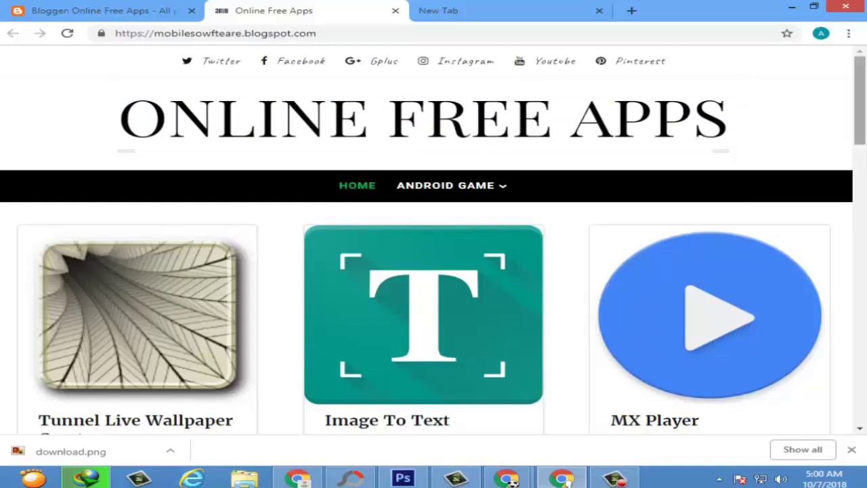
scroll(433, 244, "down", 5)
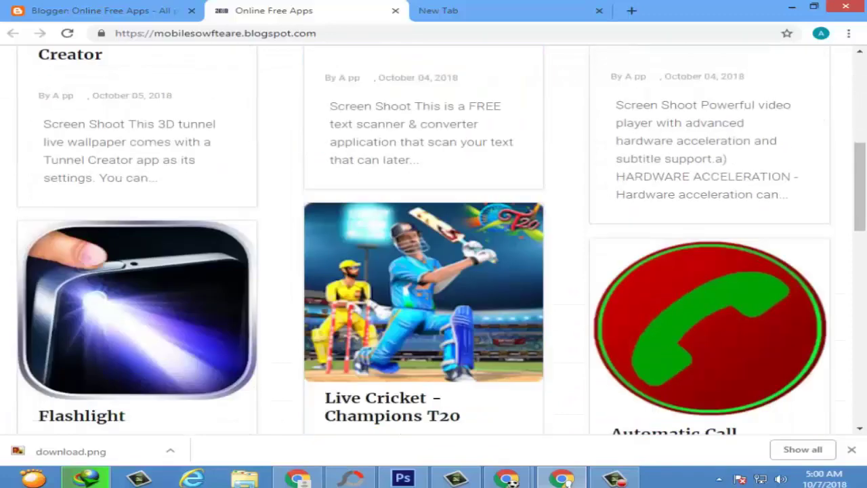
scroll(433, 244, "down", 5)
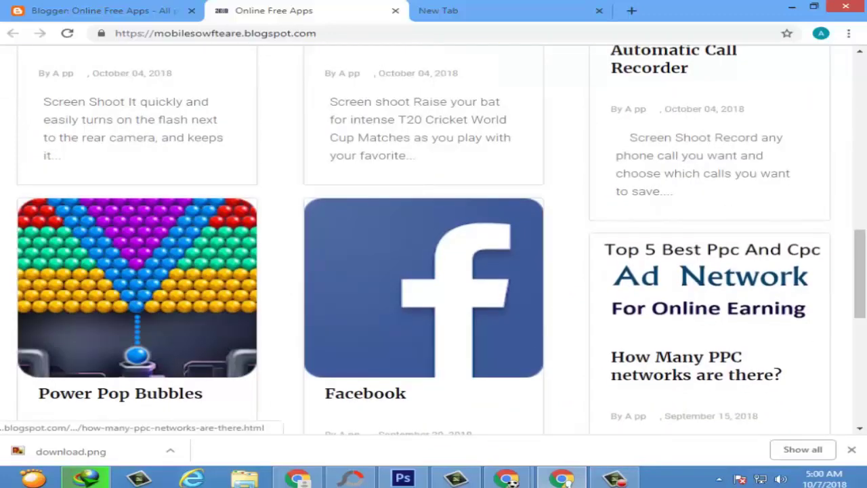
scroll(433, 244, "down", 3)
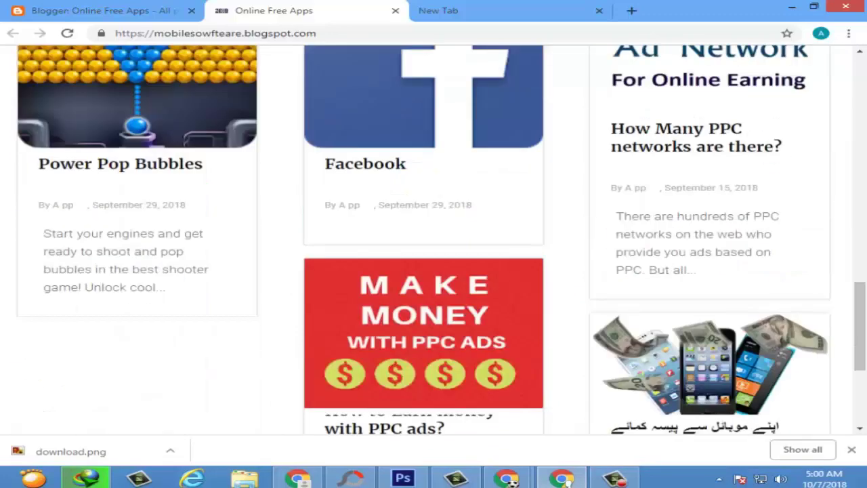
scroll(434, 244, "up", 15)
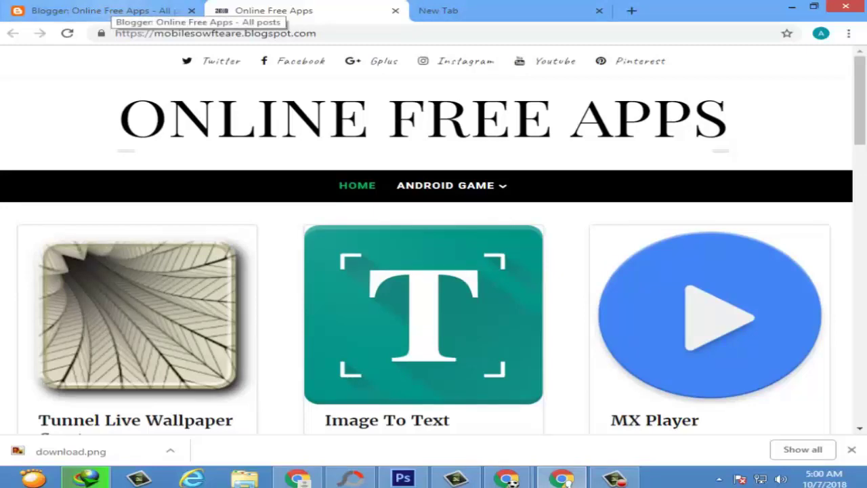
Step: Open the backup and restore options for the Online Free Apps blog's theme in Blogger
left_click(108, 10)
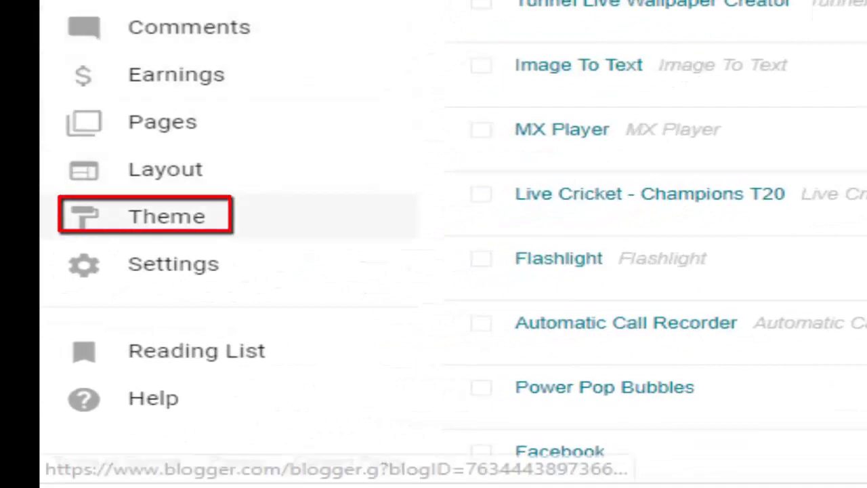
left_click(166, 217)
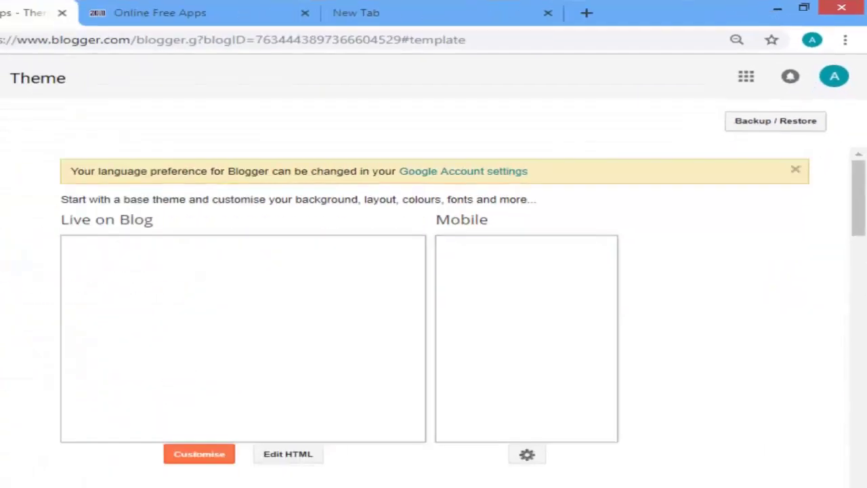
left_click(776, 121)
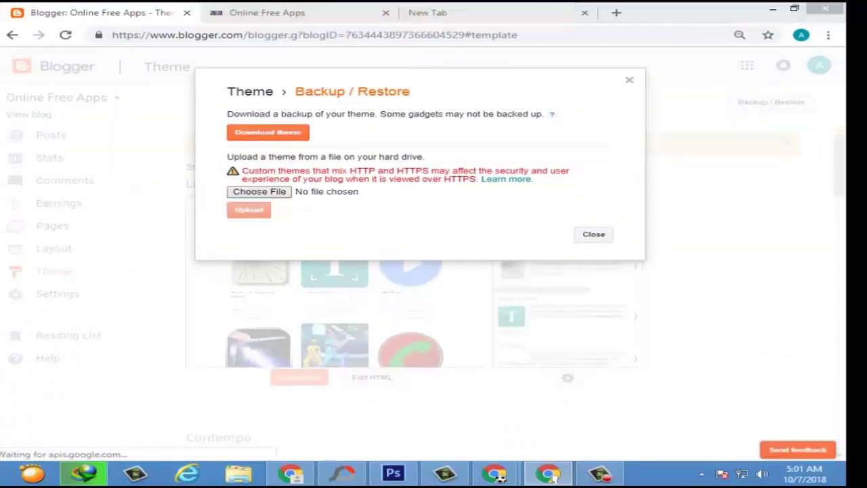
Step: Upload the theme file April.xml from the April folder inside Downloads > Compressed
left_click(260, 191)
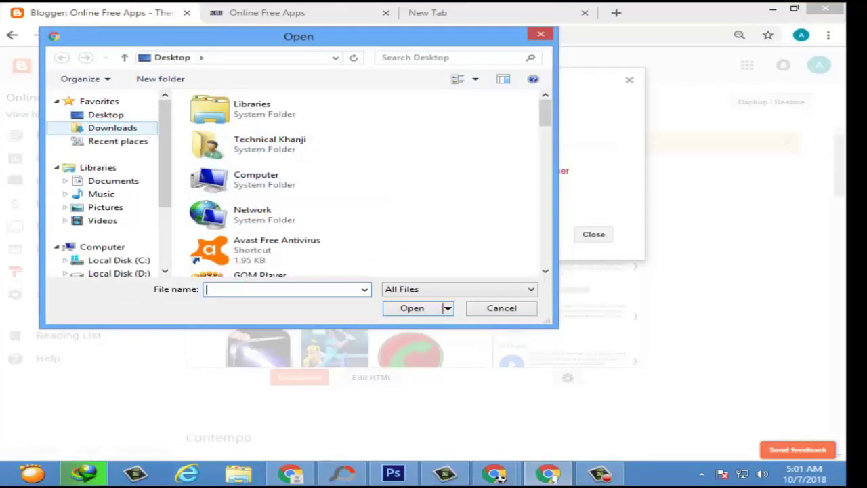
left_click(112, 127)
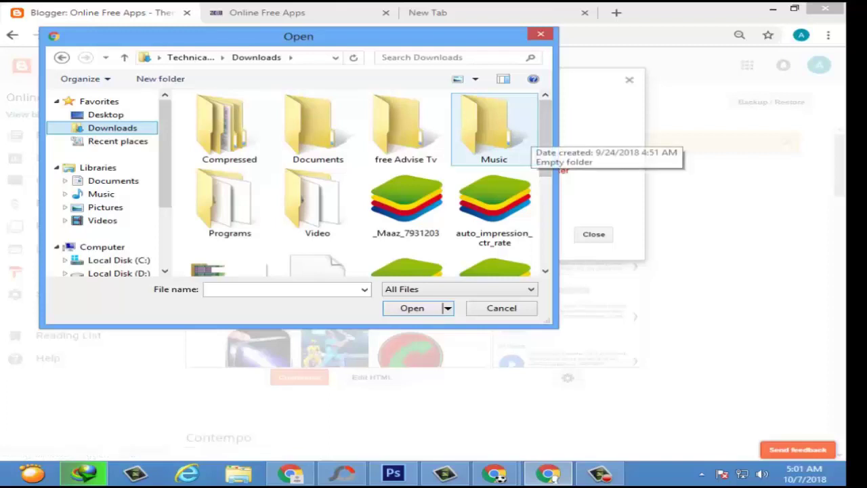
mouse_move(846, 2)
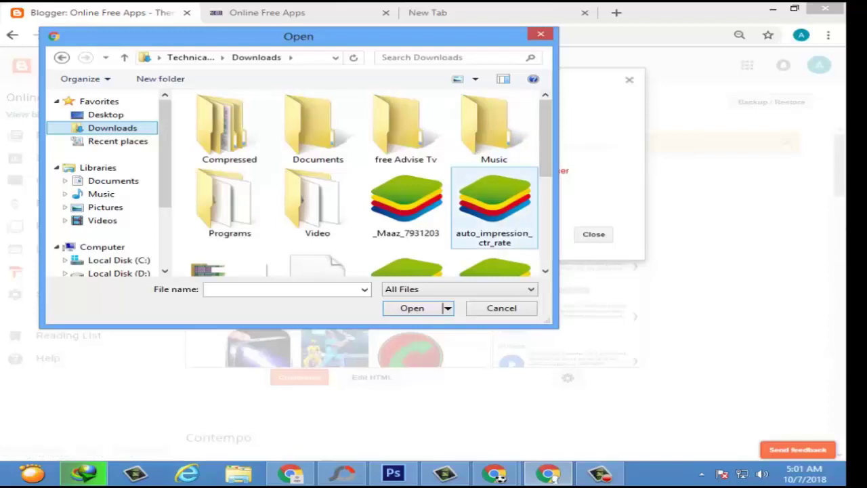
double_click(229, 129)
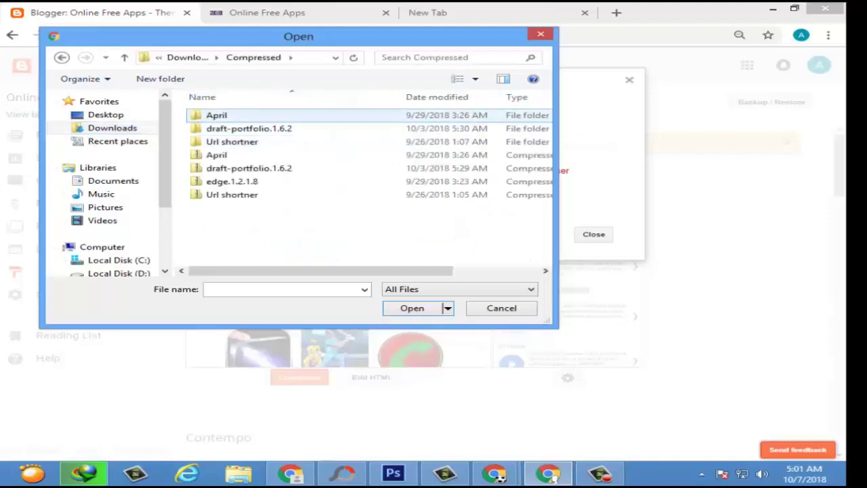
double_click(229, 115)
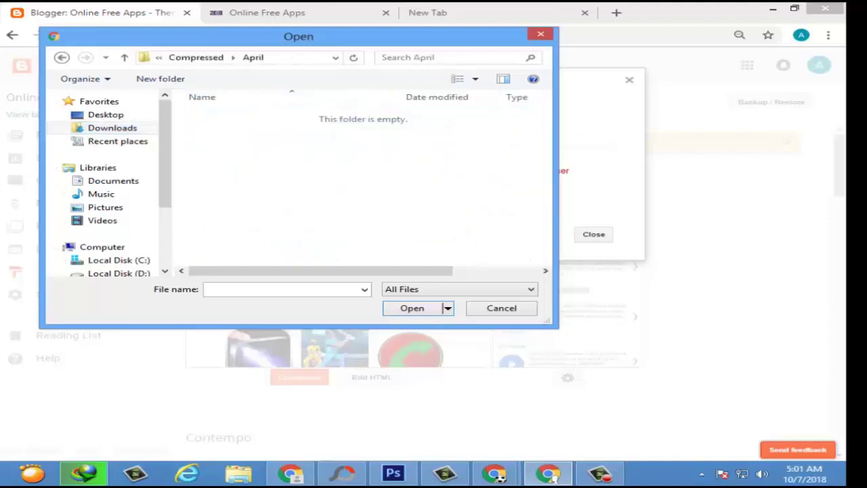
double_click(229, 128)
key("Return")
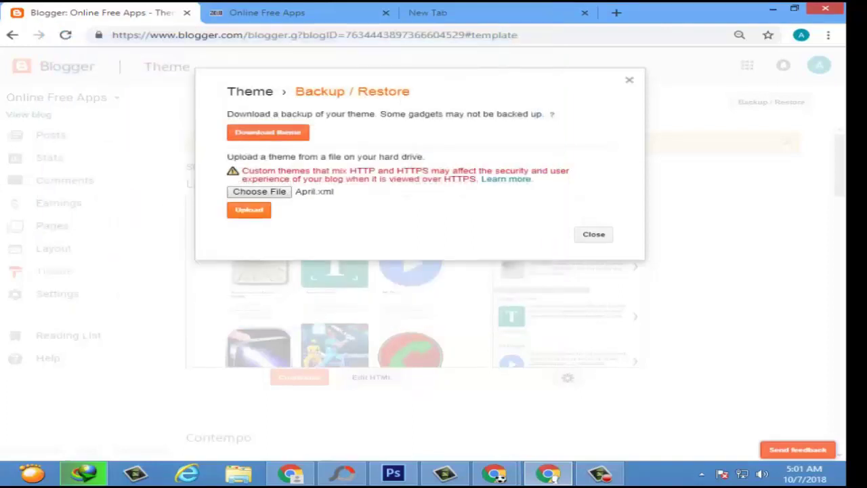
left_click(249, 209)
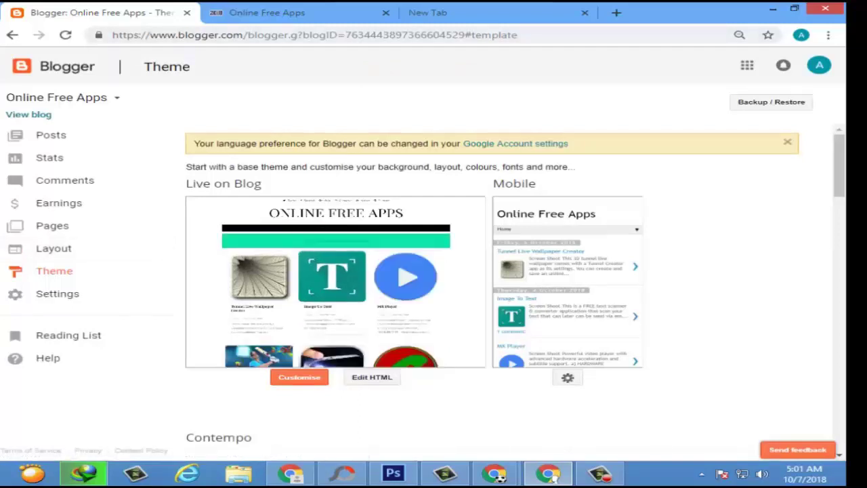
Step: Check the uploaded theme in the Blogger previews and on the reloaded home page of the live blog
scroll(493, 285, "down", 2)
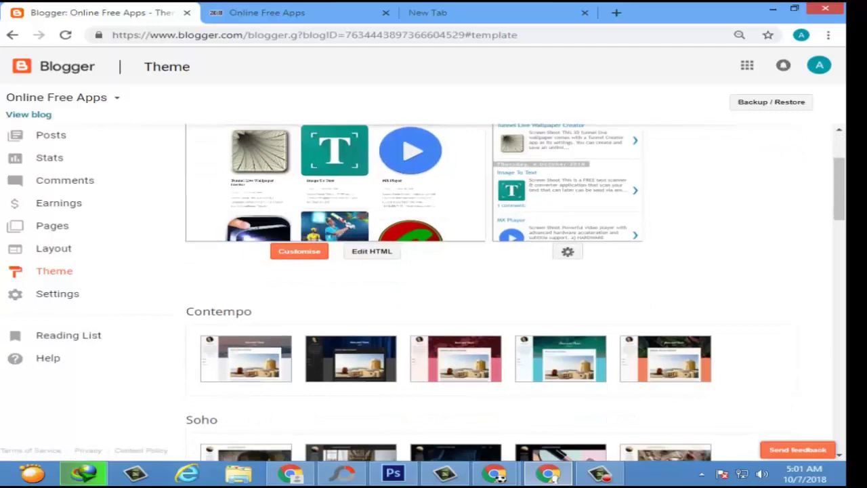
scroll(493, 292, "down", 2)
scroll(492, 292, "up", 3)
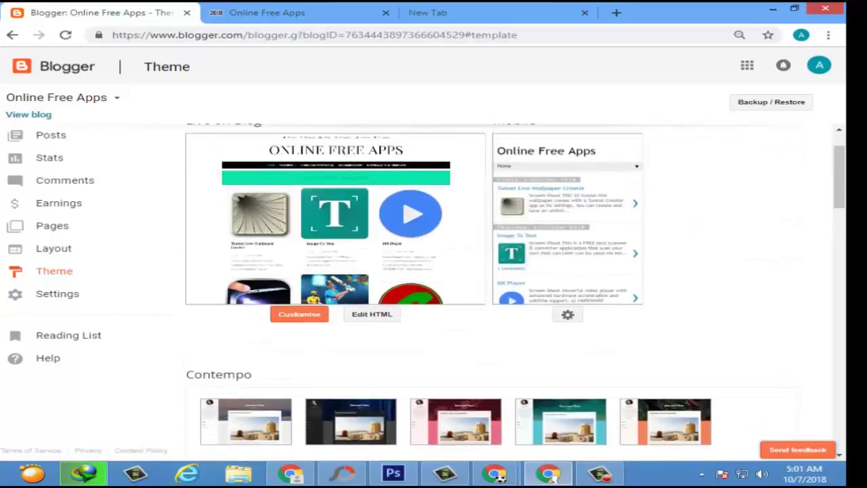
scroll(515, 291, "up", 1)
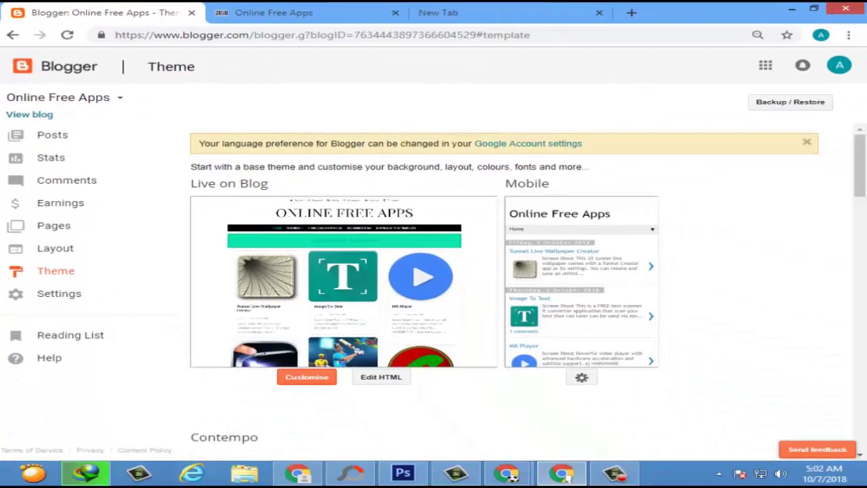
left_click(305, 13)
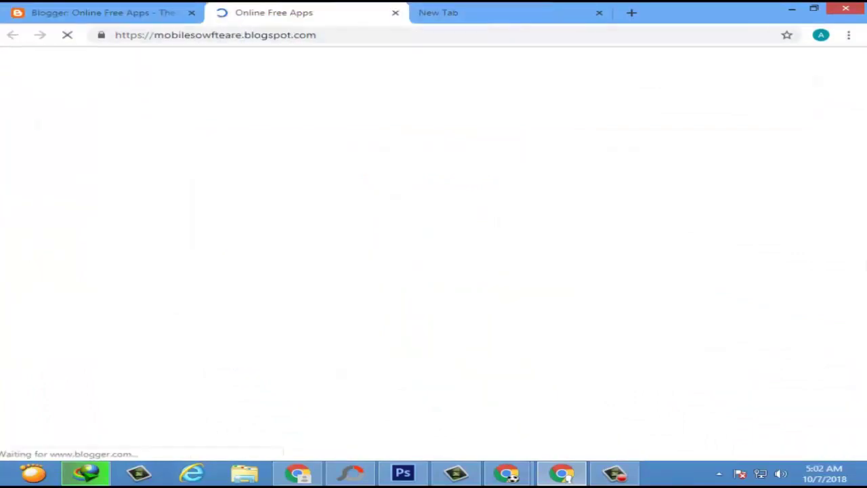
scroll(434, 251, "down", 6)
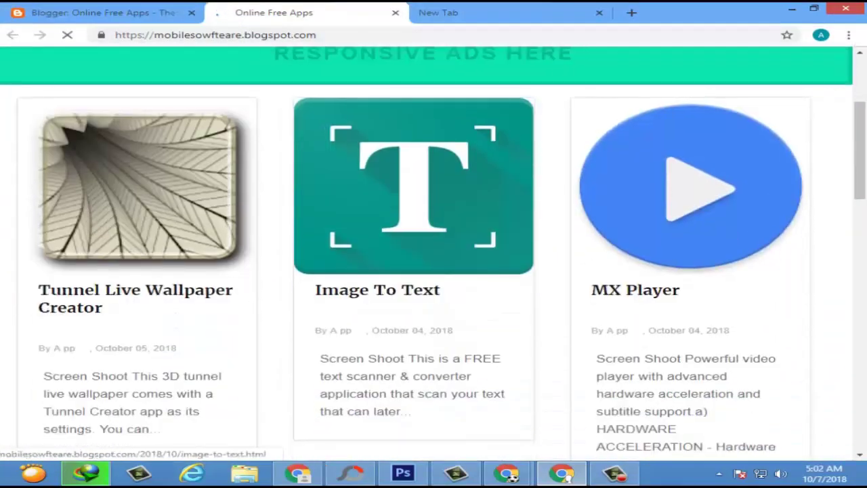
scroll(434, 251, "up", 5)
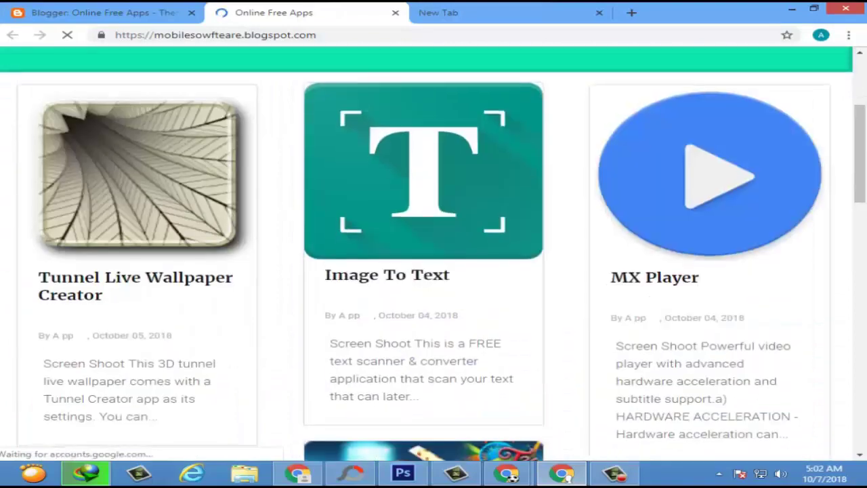
scroll(434, 251, "down", 4)
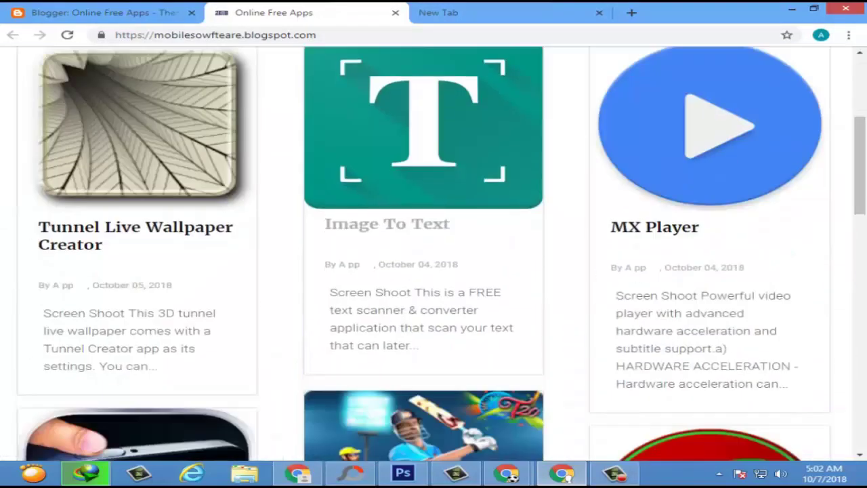
scroll(433, 250, "down", 3)
scroll(433, 250, "up", 5)
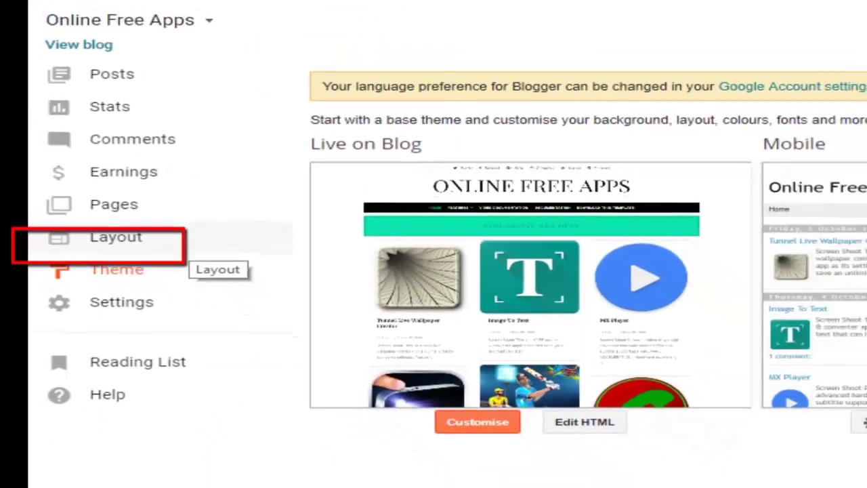
Step: Open the blog layout's page header settings and review the blog title and description fields
left_click(190, 241)
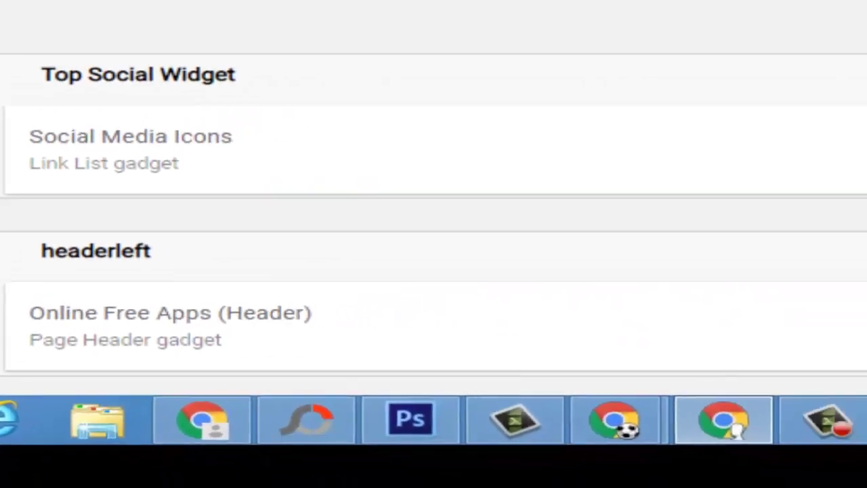
scroll(434, 210, "down", 3)
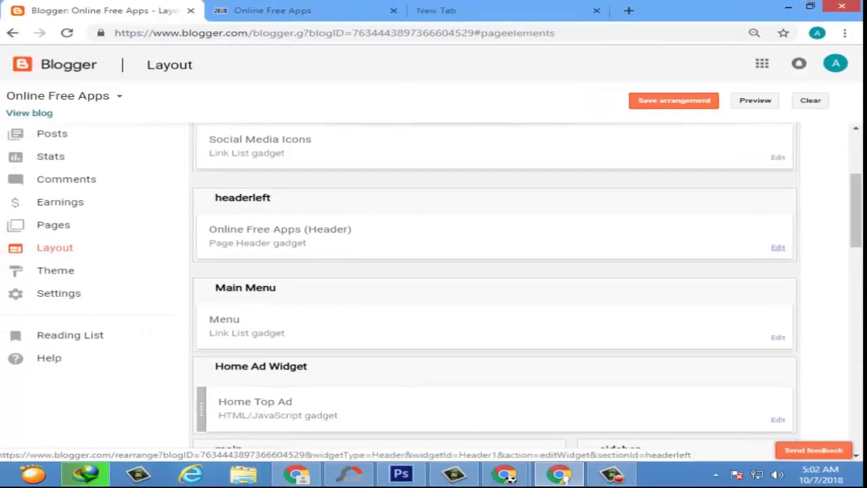
left_click(778, 248)
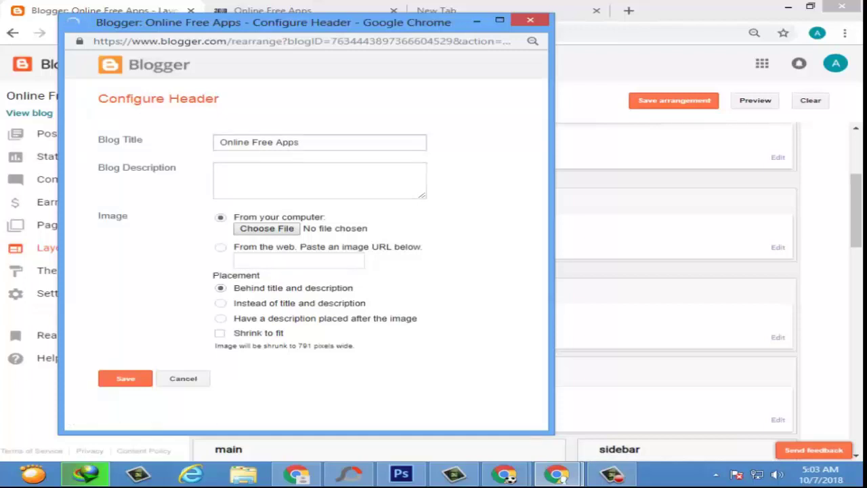
left_click(299, 143)
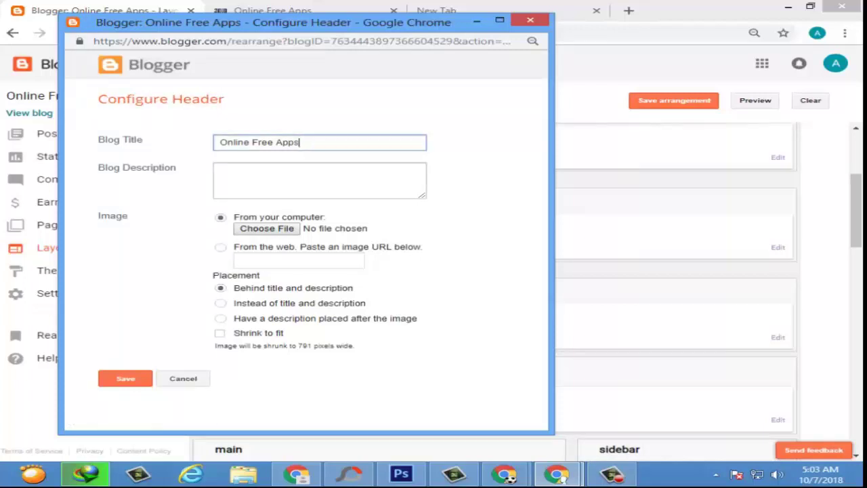
left_click(220, 167)
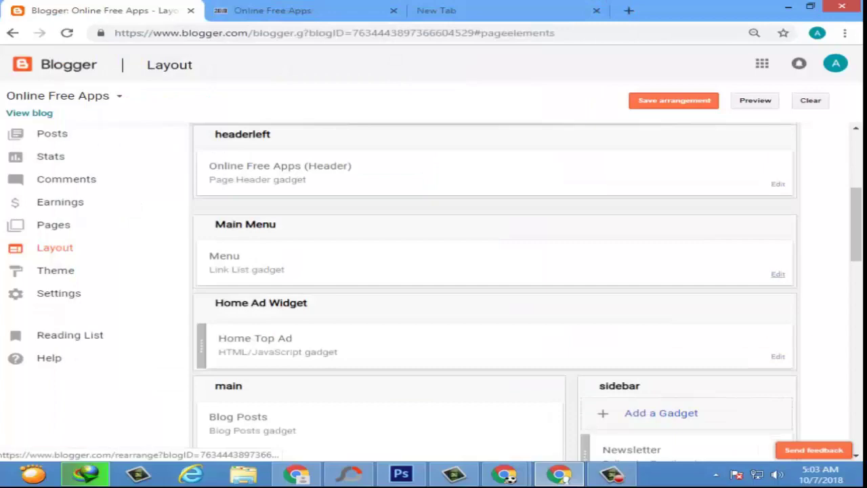
Step: Check the header and navigation menu on the live blog's home page, then return to the Blogger layout
left_click(299, 10)
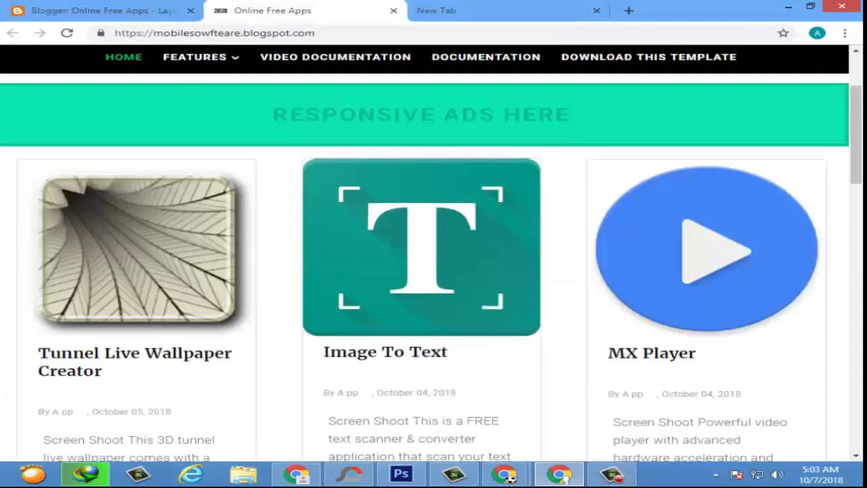
scroll(338, 183, "up", 2)
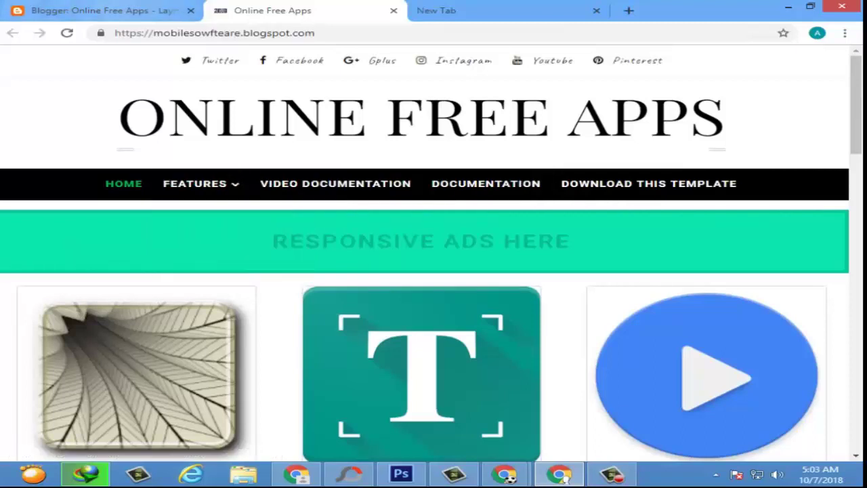
key("ctrl+shift+Tab")
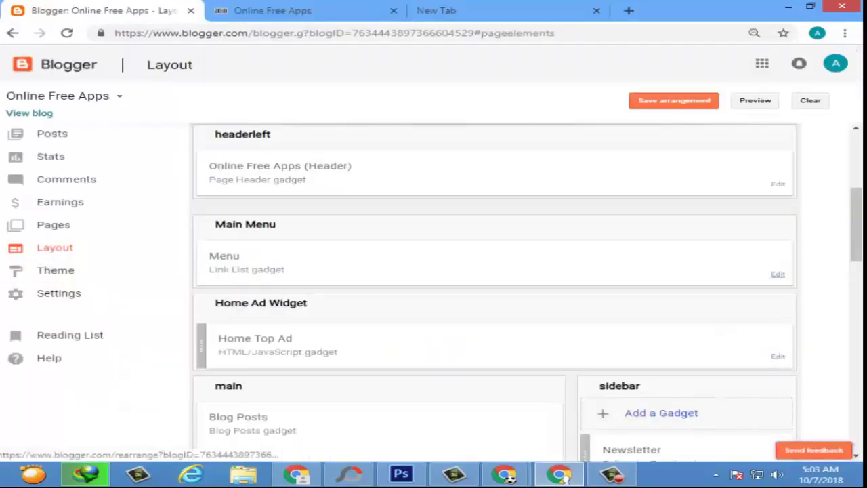
Step: Inspect the name and URL of the Features link in the Main Menu link list, then close its settings
left_click(778, 273)
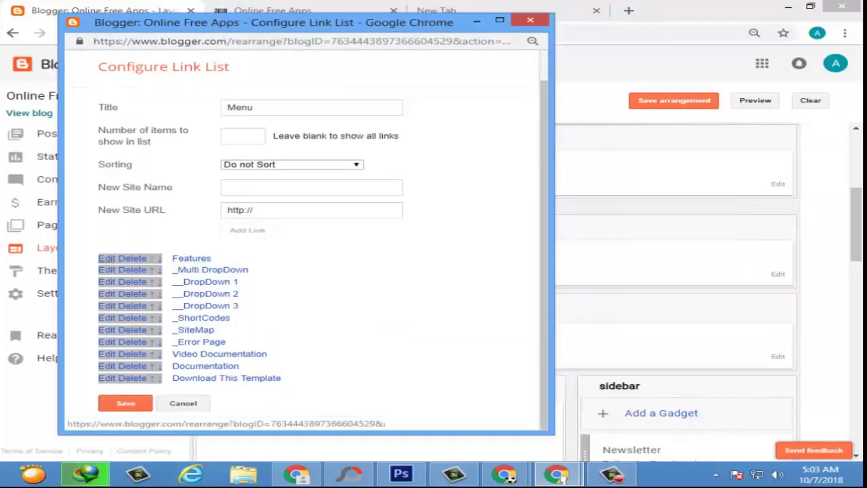
left_click(106, 258)
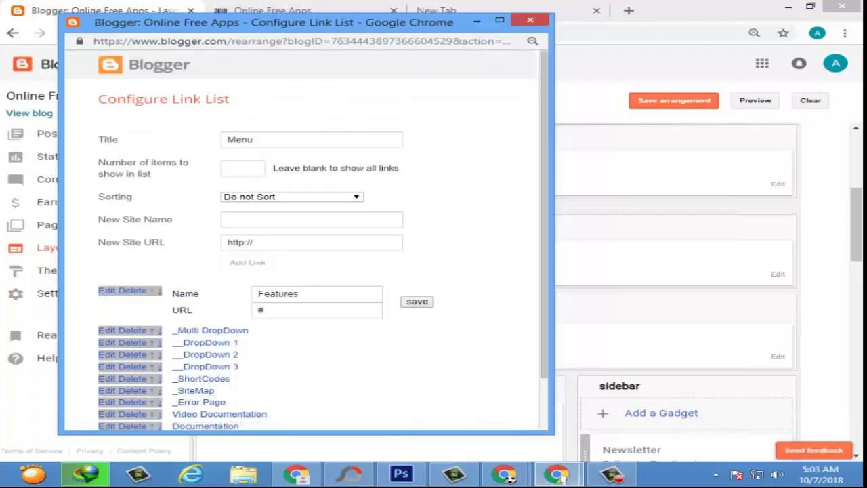
left_click_drag(299, 294, 256, 310)
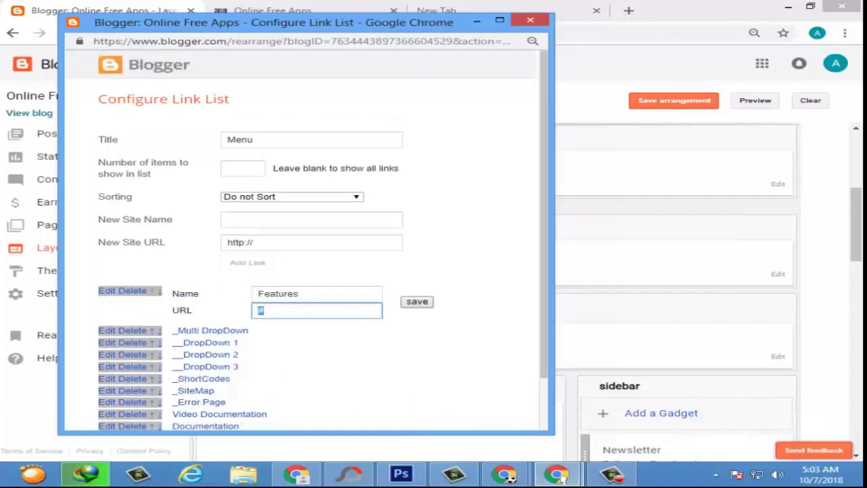
key("Return")
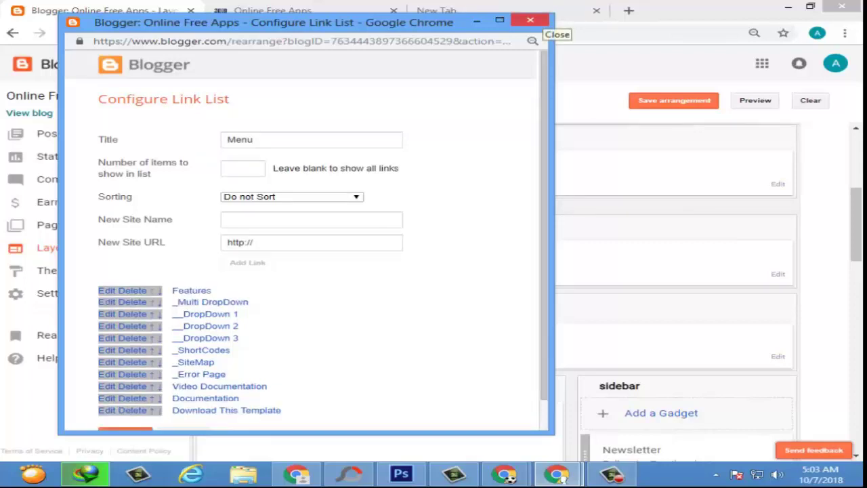
left_click(530, 20)
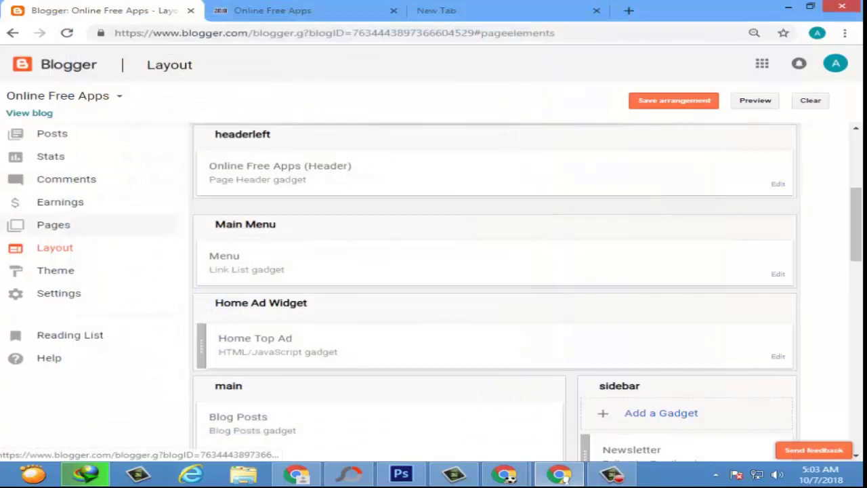
Step: Create a new blog page titled "as"
left_click(80, 229)
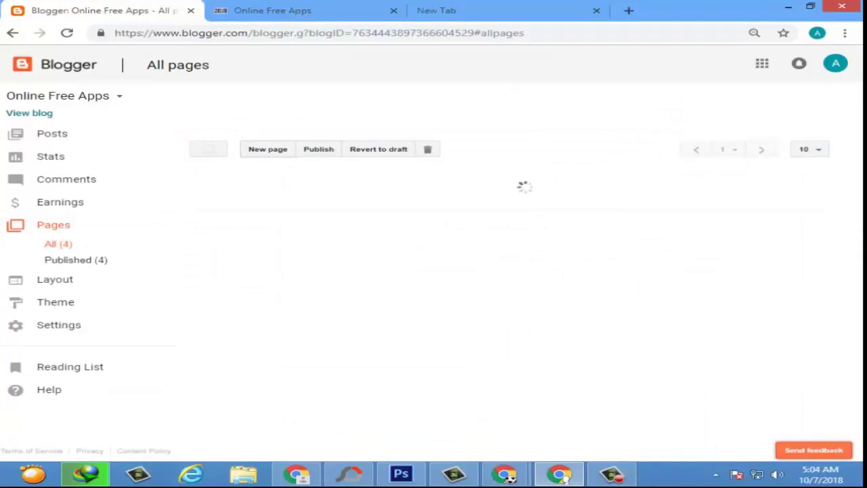
left_click(268, 169)
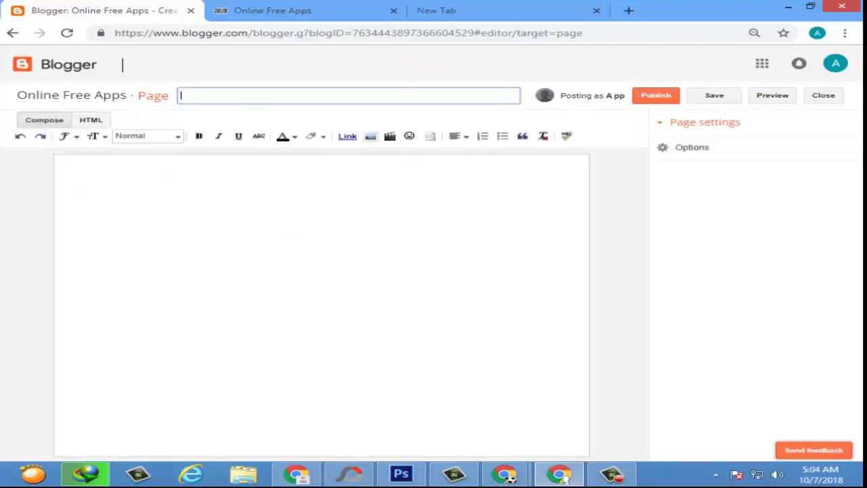
type("as")
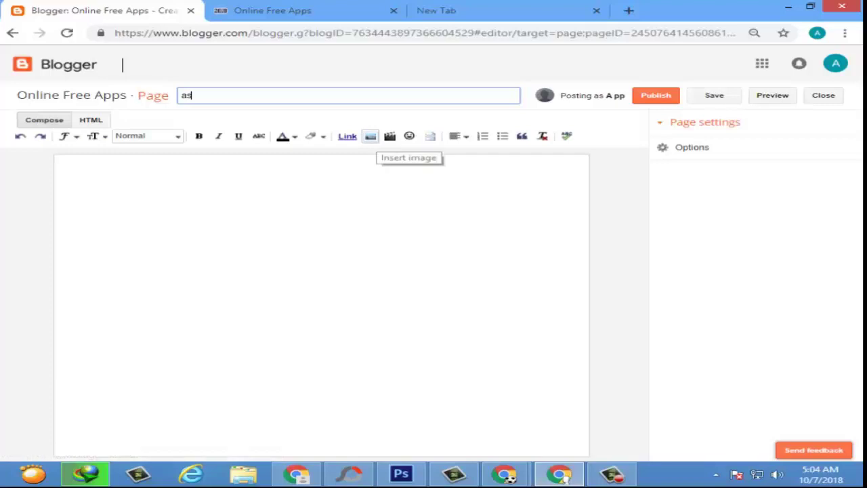
Step: Insert the image "images (1)" from New folder on the Desktop into the page body
left_click(371, 137)
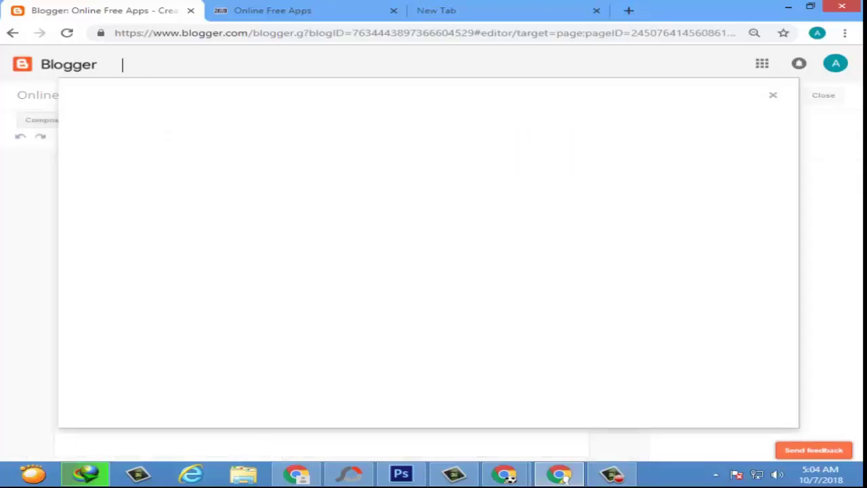
key("Escape")
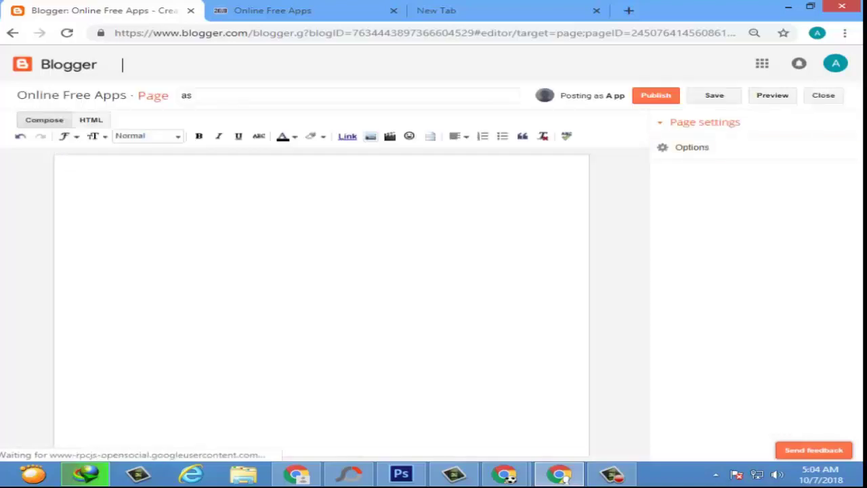
left_click(371, 136)
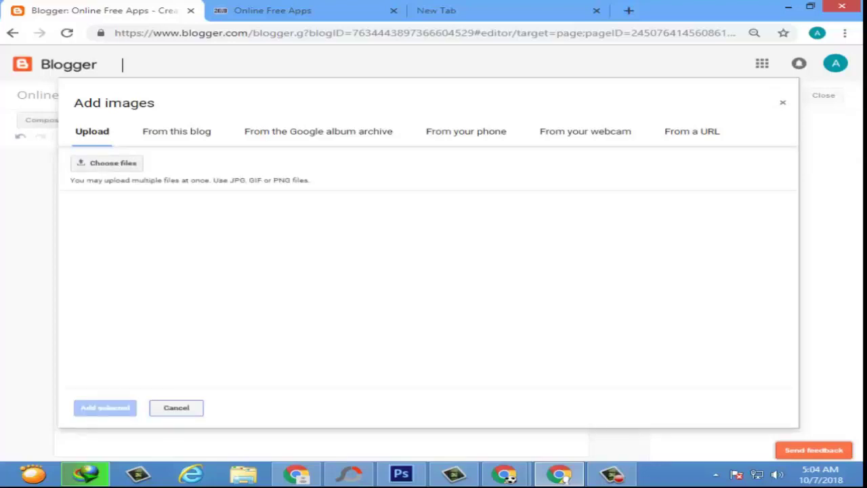
left_click(106, 163)
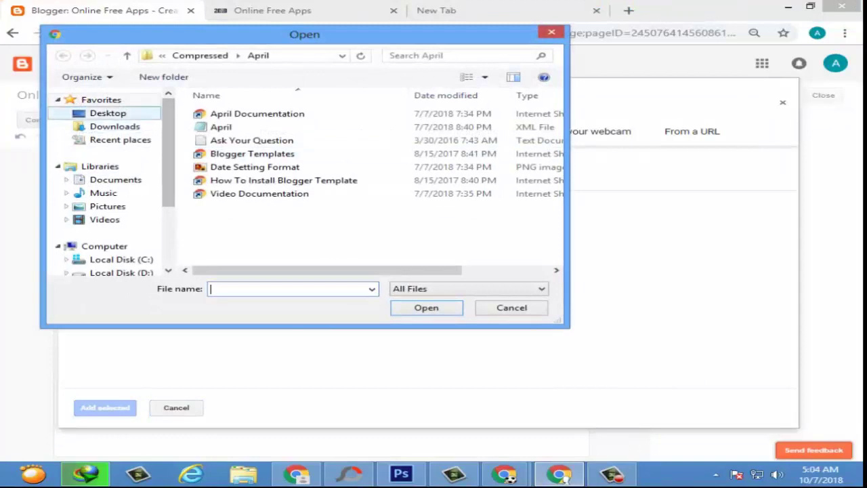
scroll(366, 183, "down", 1)
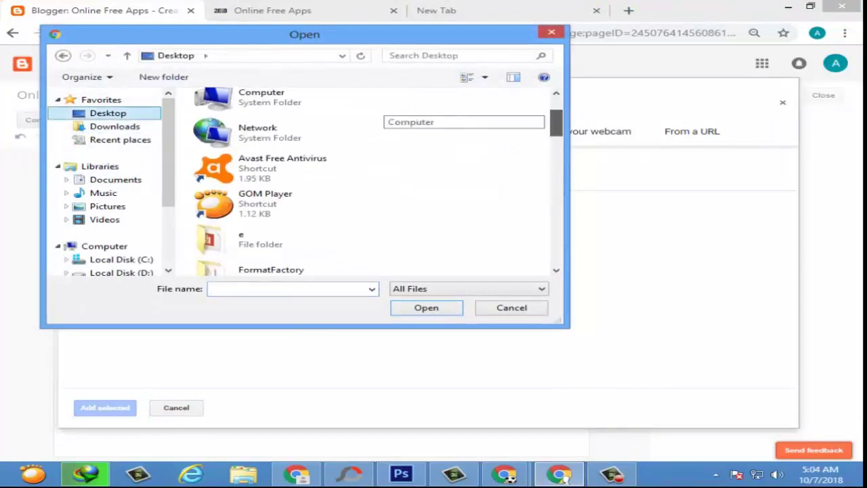
scroll(366, 183, "down", 2)
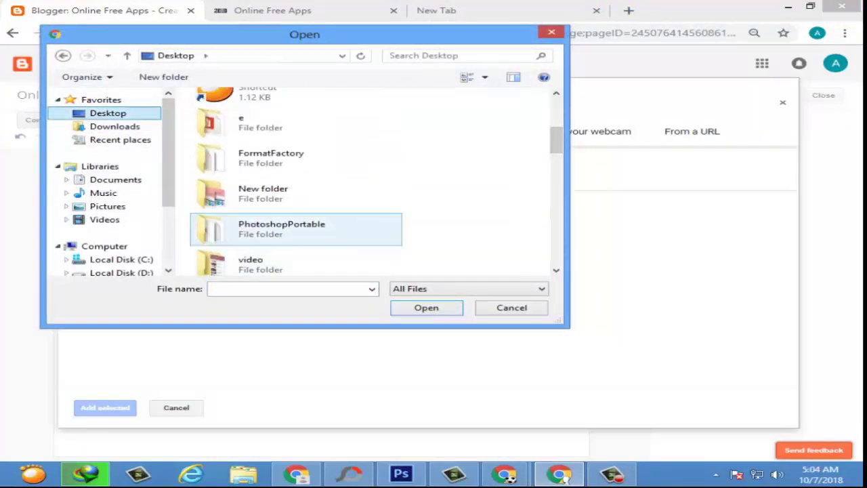
double_click(263, 193)
left_click(324, 133)
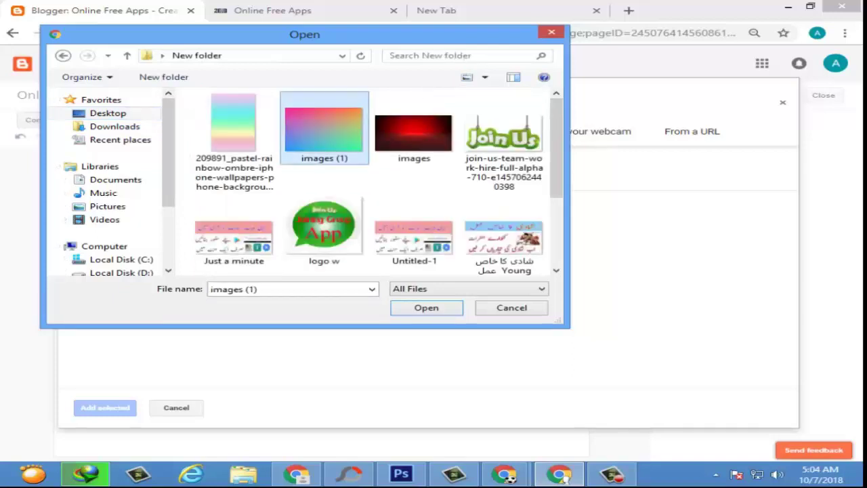
key("Return")
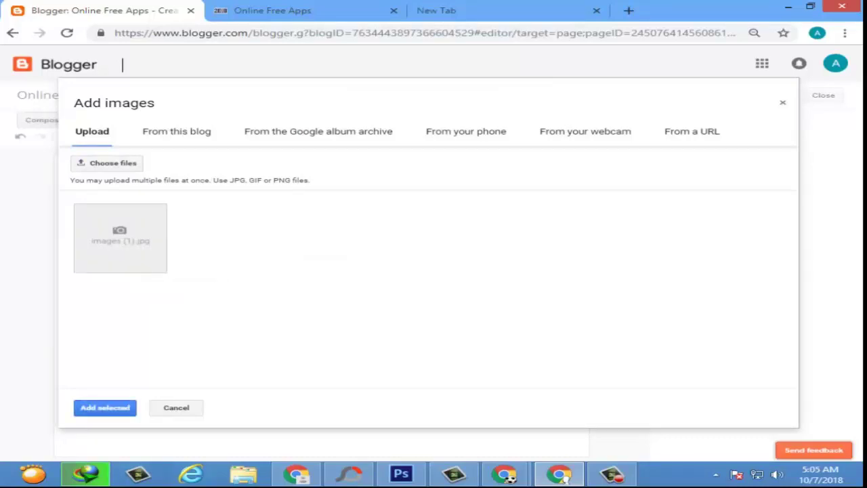
left_click(105, 408)
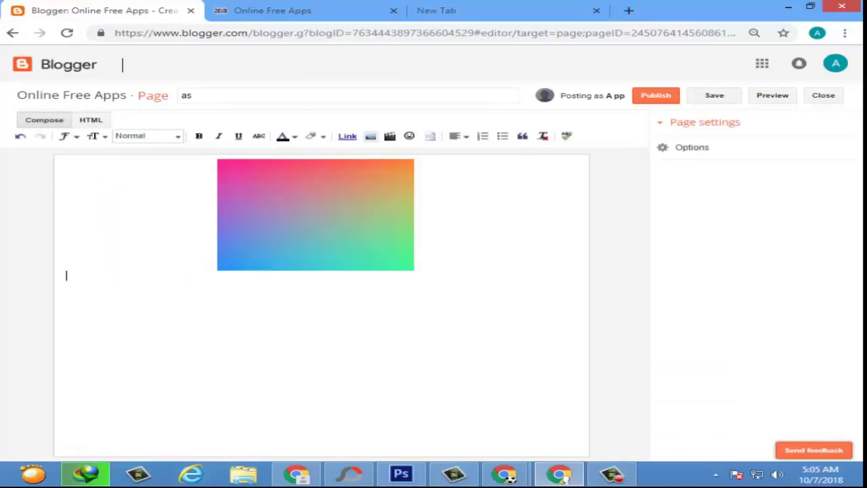
Step: Publish the "as" page with its title kept
left_click(214, 95)
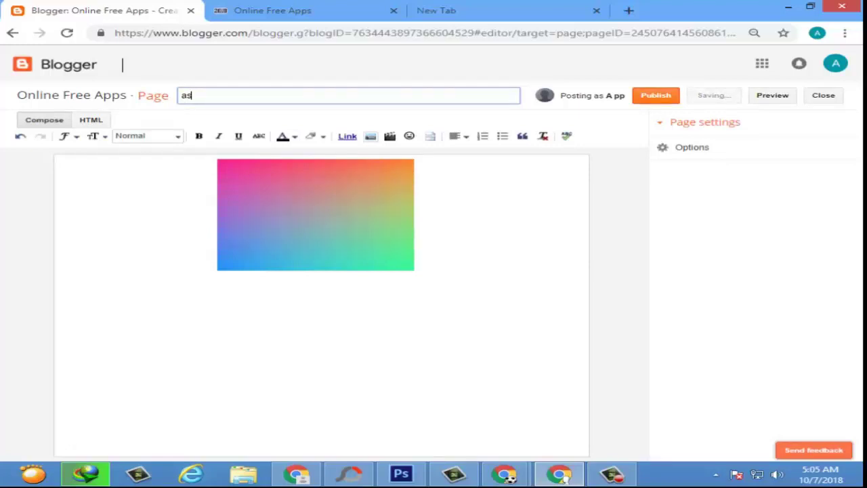
key("Tab")
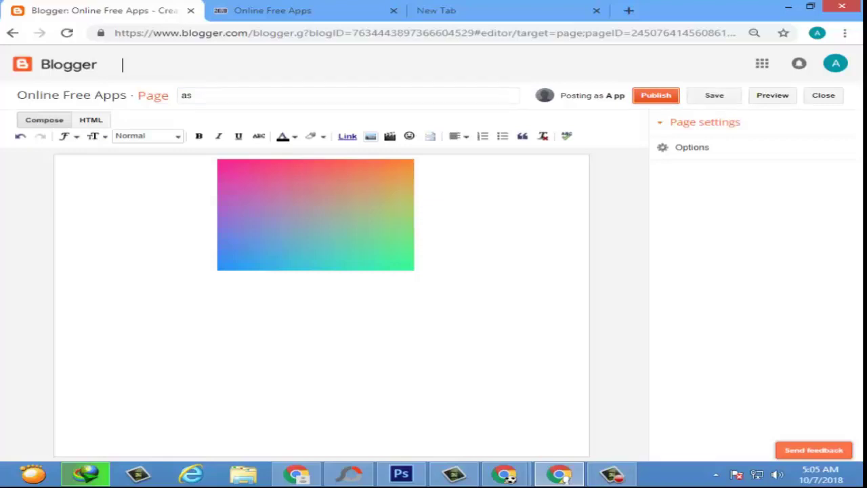
key("Return")
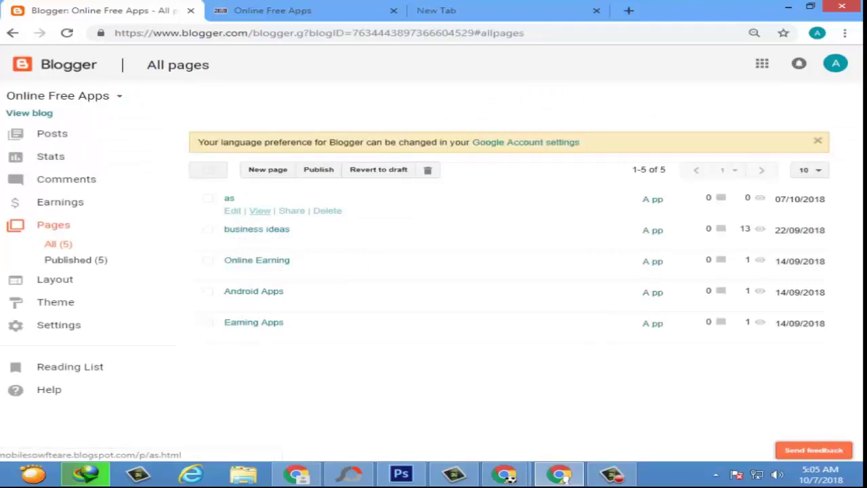
Step: View the published "as" page on the live blog and copy its full web address
left_click(260, 211)
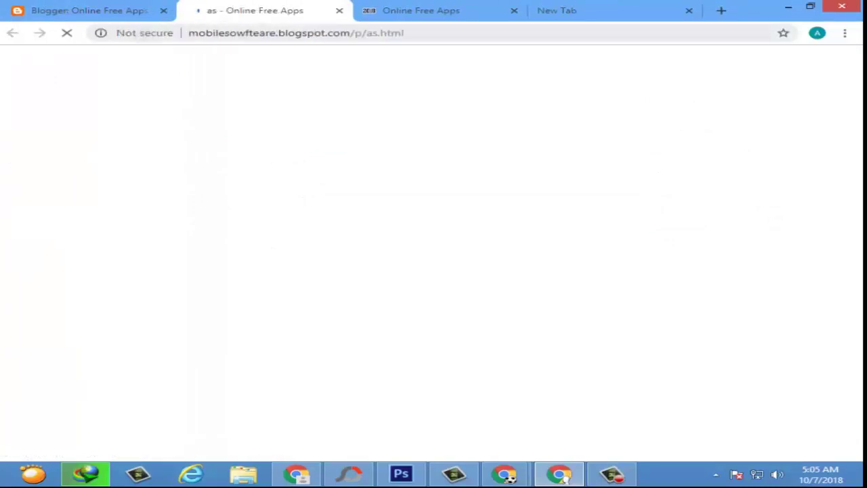
double_click(232, 32)
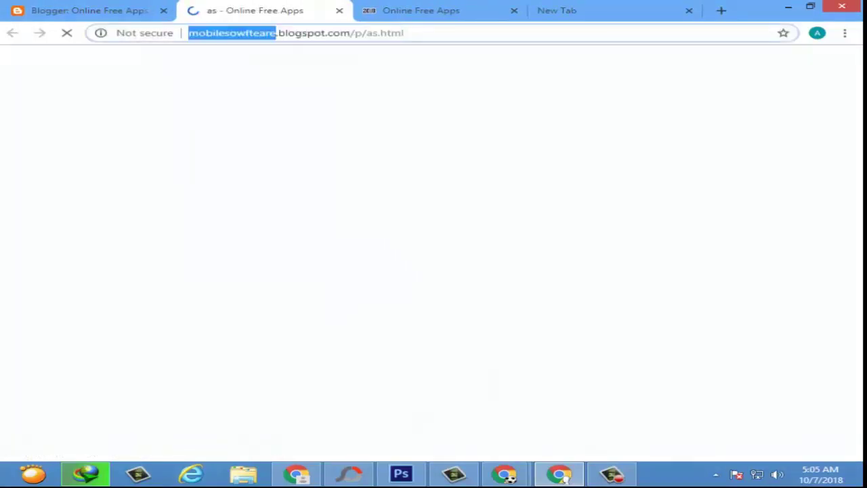
double_click(232, 32)
triple_click(315, 33)
right_click(315, 32)
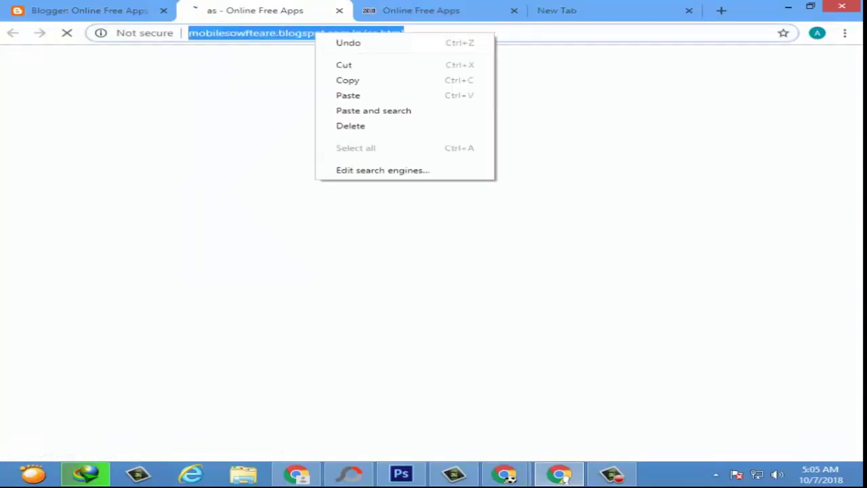
left_click(348, 80)
Step: Return to the blog's layout in Blogger and open the Main Menu link list settings
left_click(88, 10)
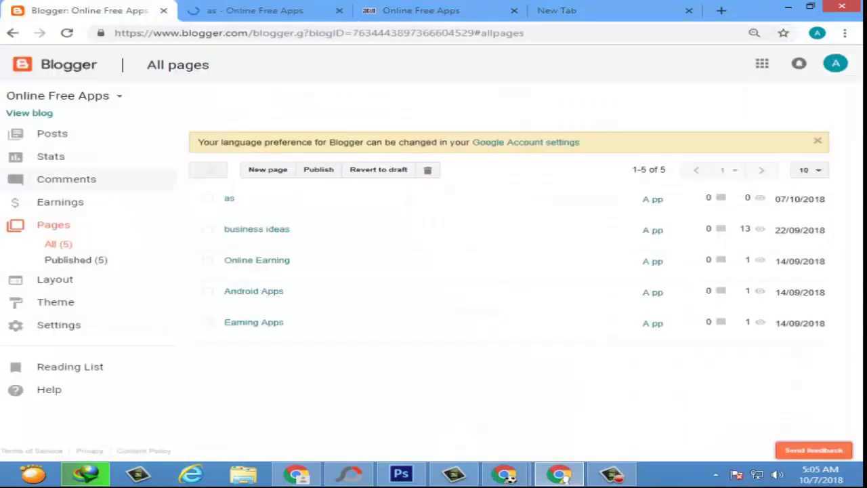
left_click(85, 281)
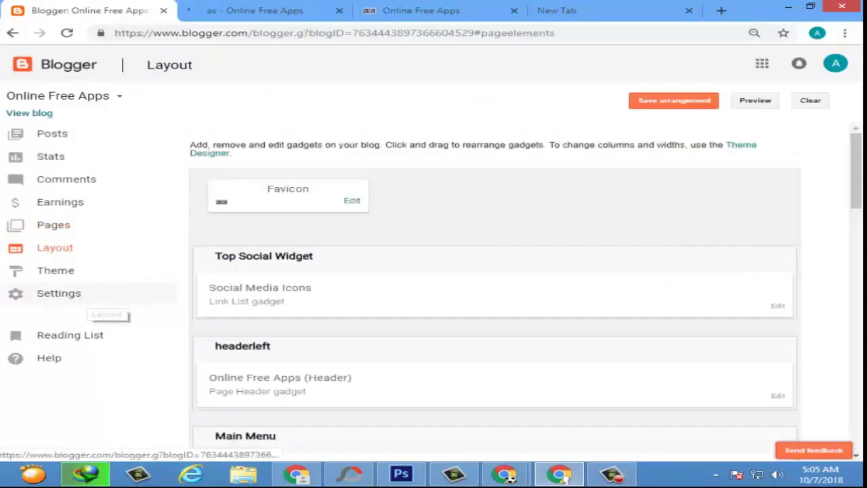
scroll(778, 407, "down", 2)
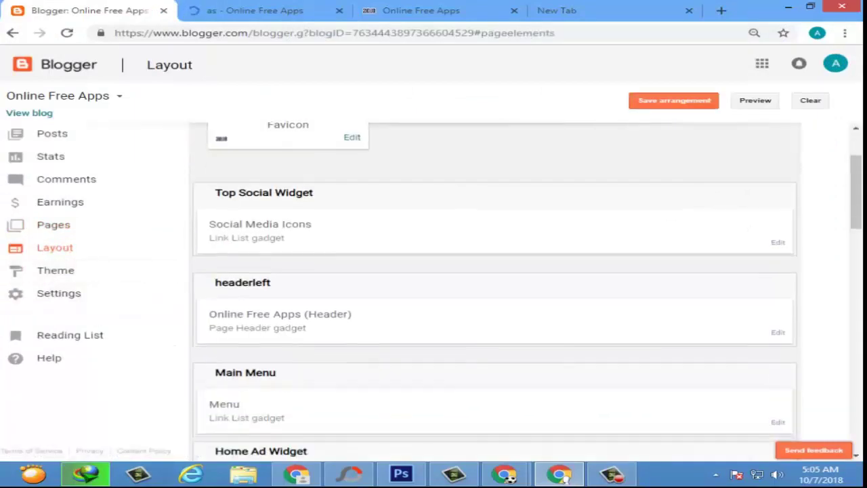
left_click(778, 423)
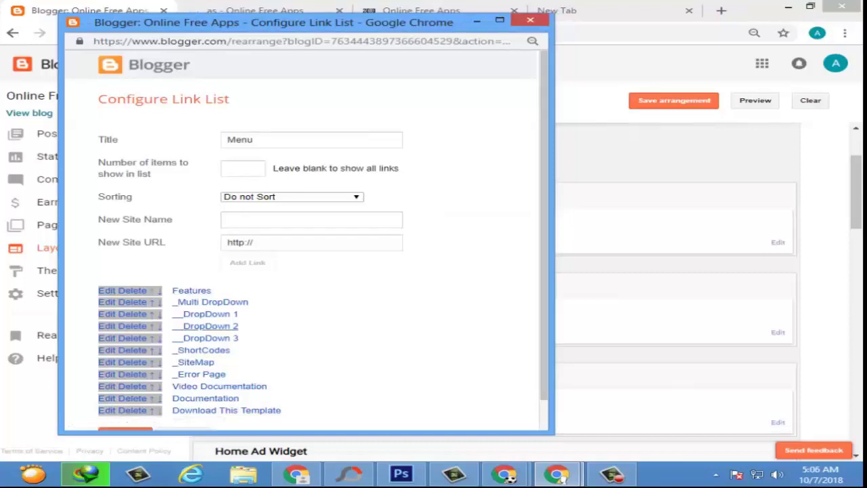
Step: Rename the Features item in the Menu link list to "as", set its URL to the copied page address, and save the gadget
scroll(196, 329, "down", 1)
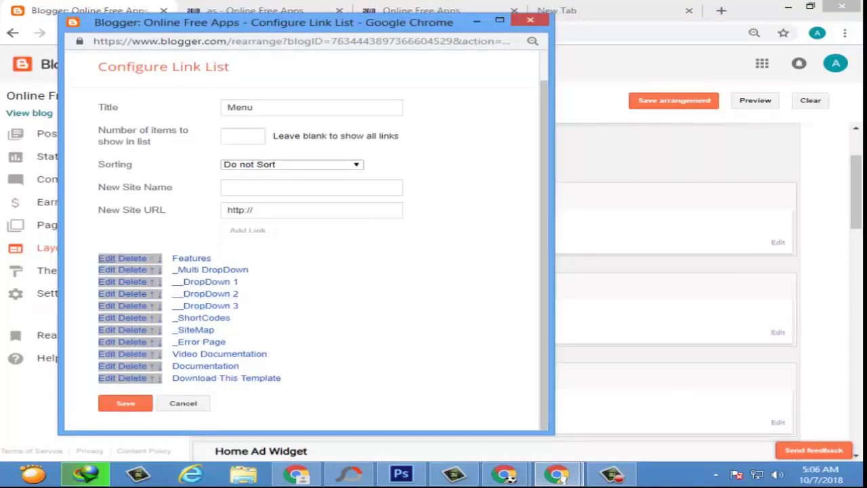
left_click(106, 258)
double_click(300, 293)
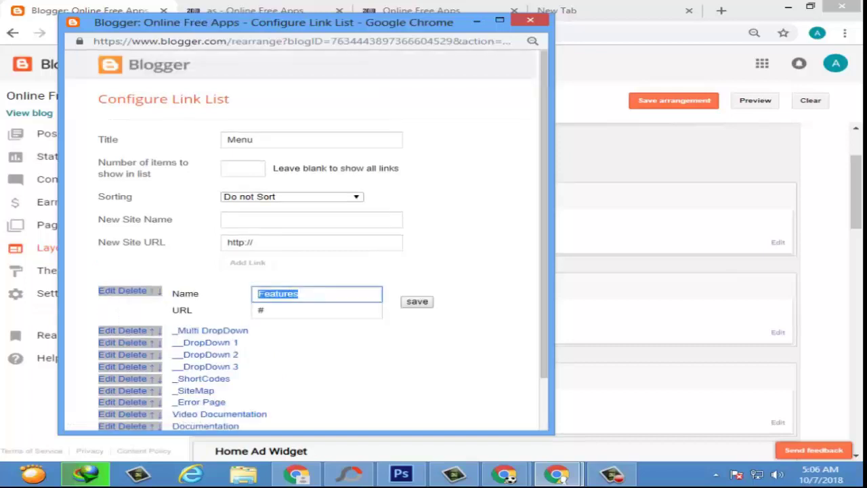
type("as")
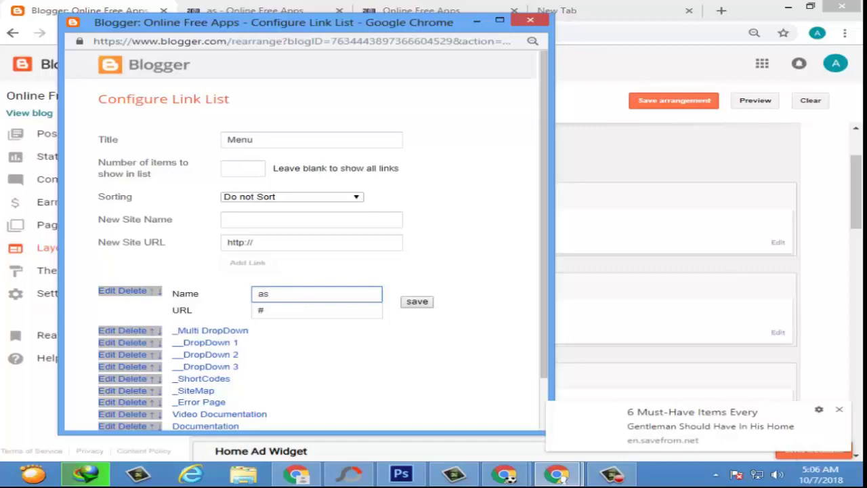
key("Tab")
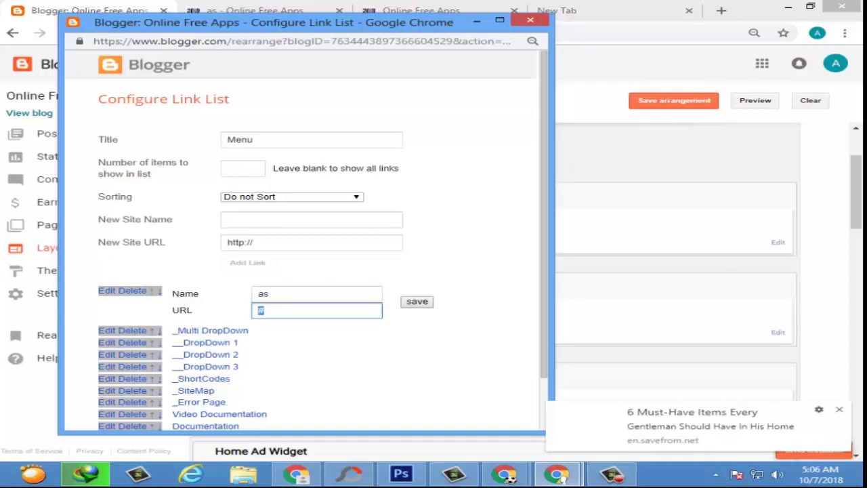
key("ctrl+v")
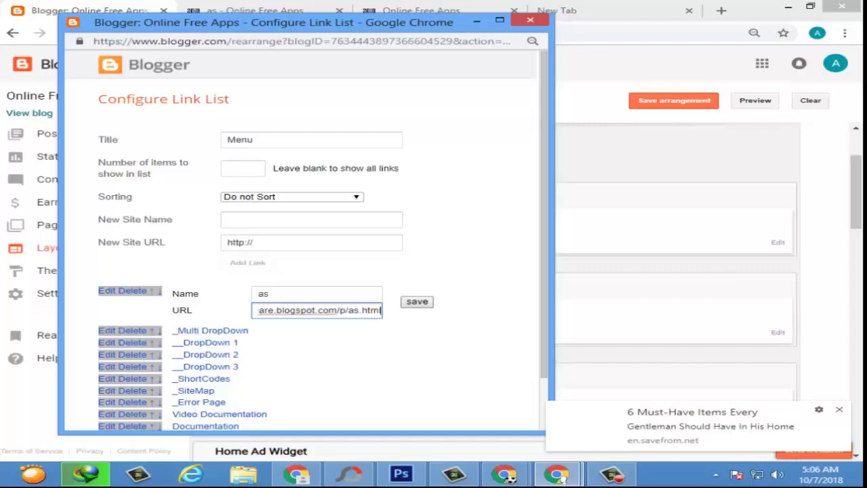
key("Return")
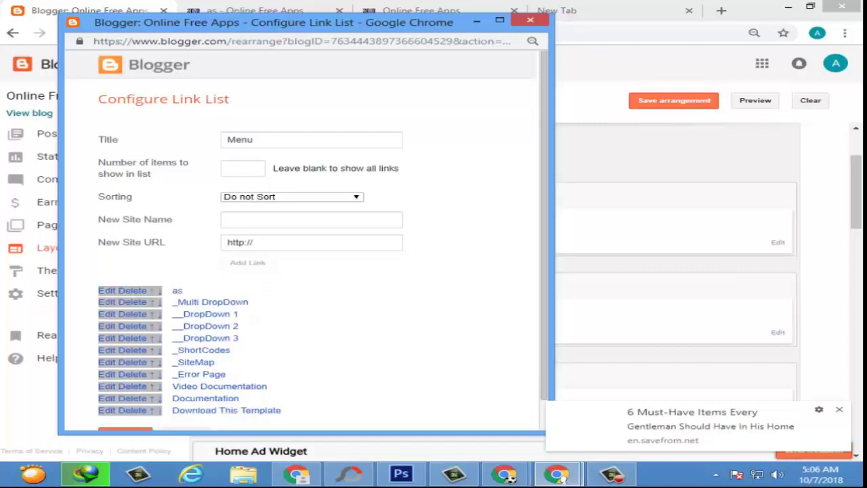
scroll(305, 237, "down", 1)
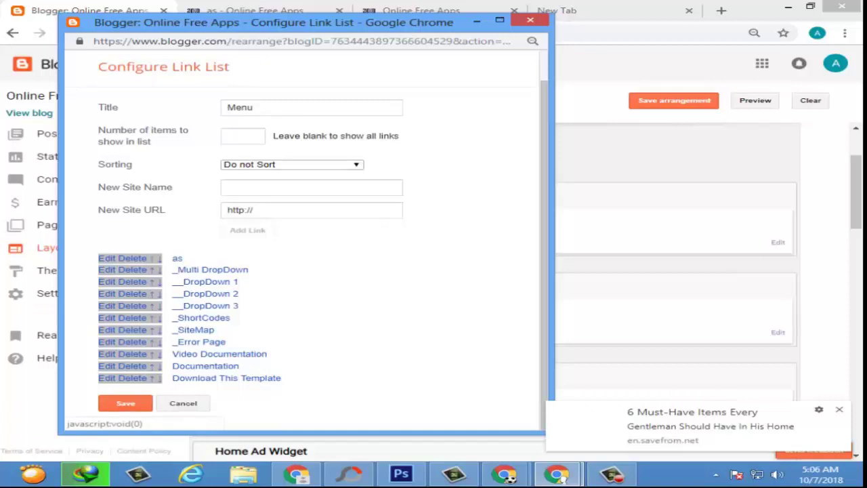
left_click(126, 403)
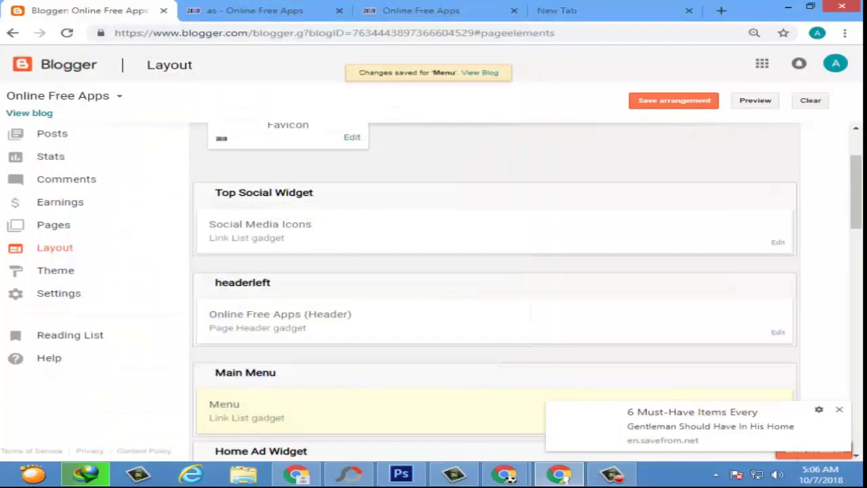
Step: Dismiss the desktop notification, close the earlier "as" page, and view the live blog from the layout
left_click(839, 410)
scroll(495, 292, "up", 2)
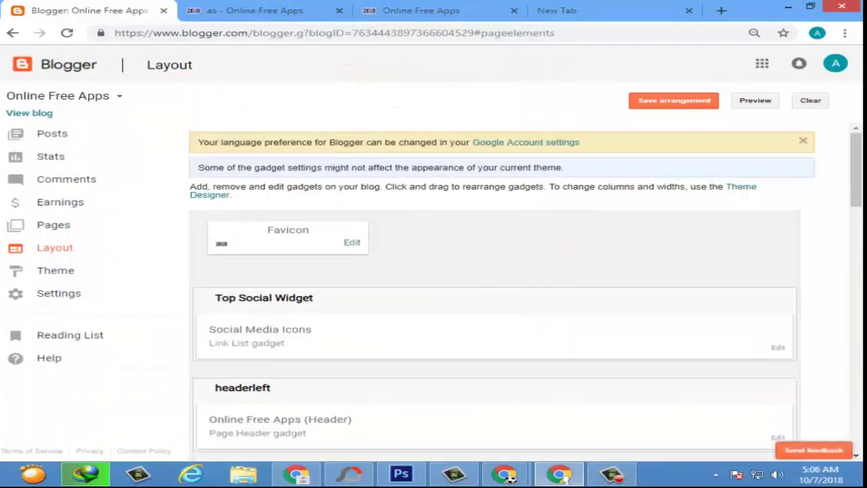
left_click(339, 10)
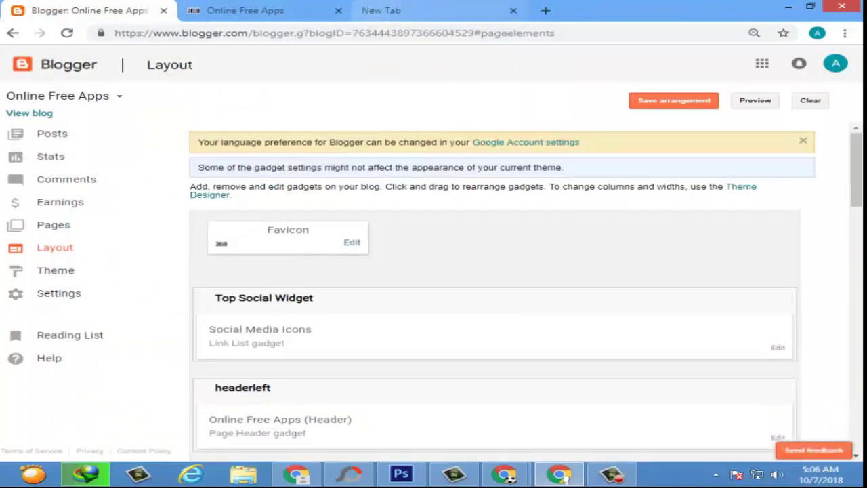
left_click(29, 112)
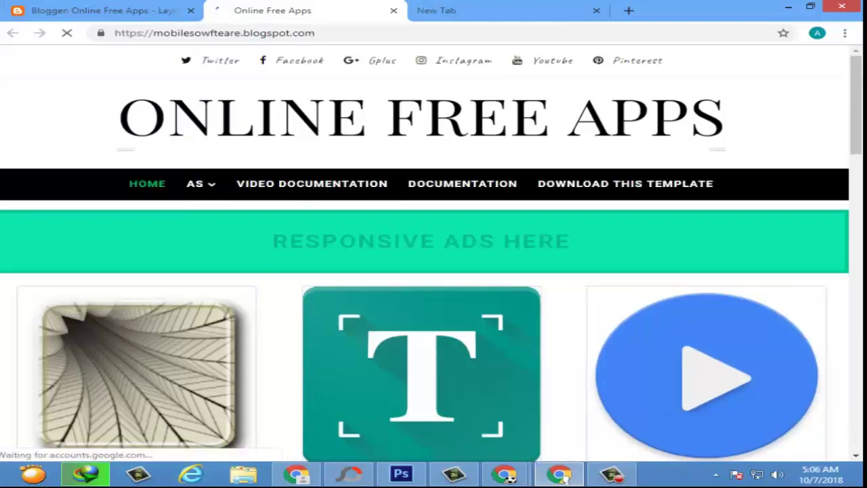
Step: Follow the "as" link in the blog's main menu and look over the page's content
mouse_move(201, 183)
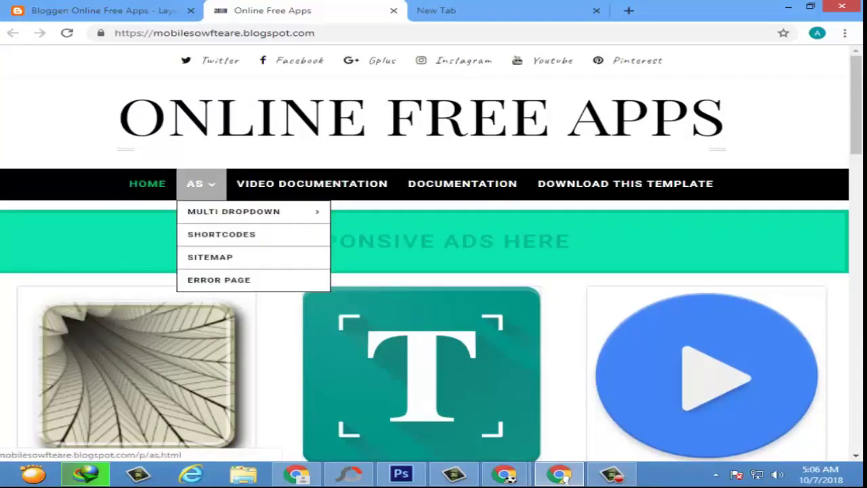
left_click(202, 184)
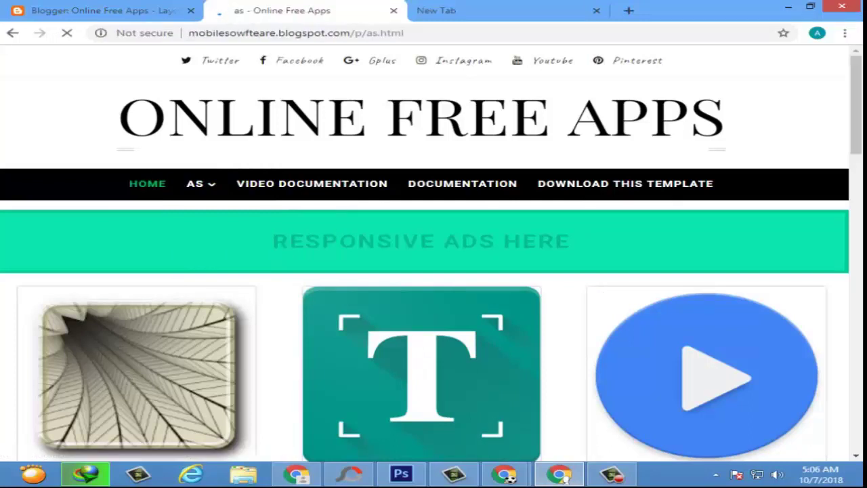
scroll(425, 250, "down", 4)
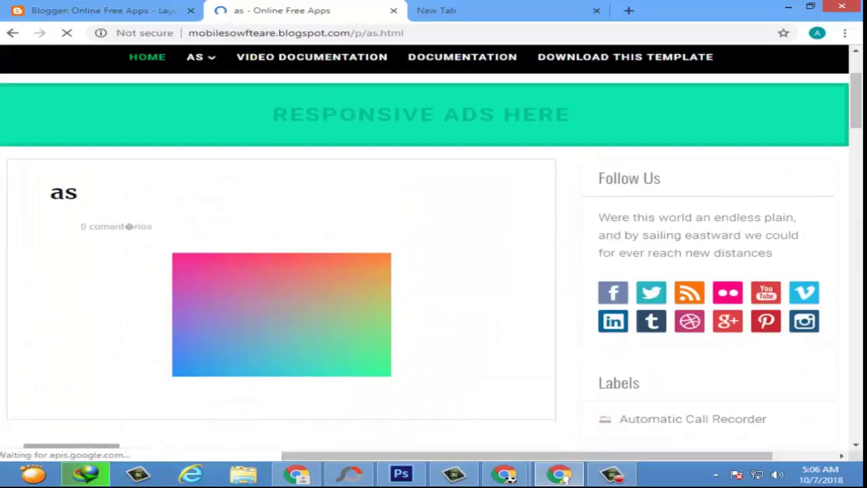
scroll(425, 251, "down", 1)
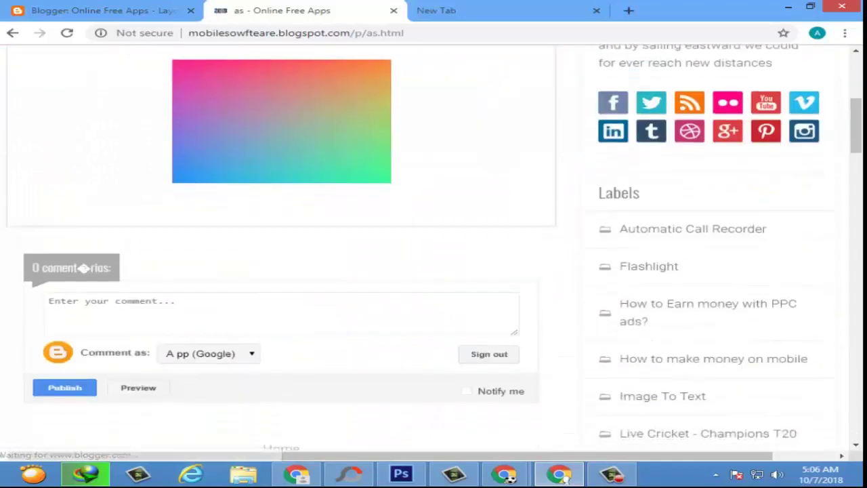
scroll(425, 251, "up", 3)
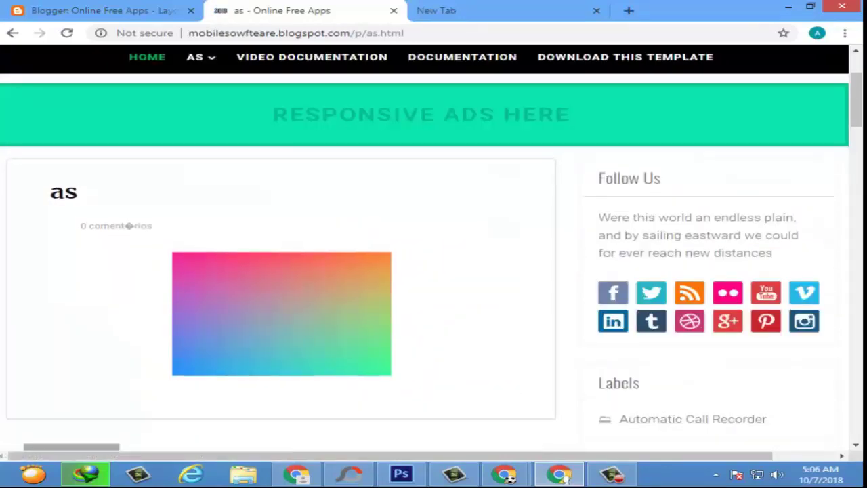
Step: Close the live blog page and the browser window
left_click(393, 10)
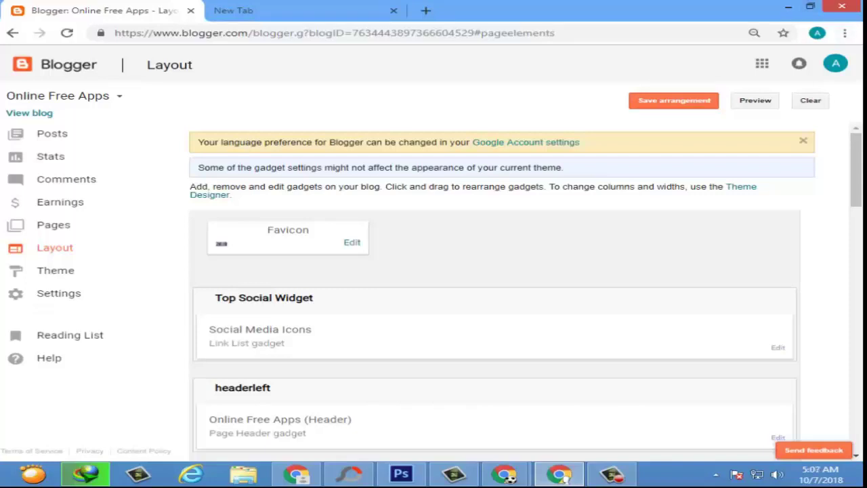
left_click(842, 5)
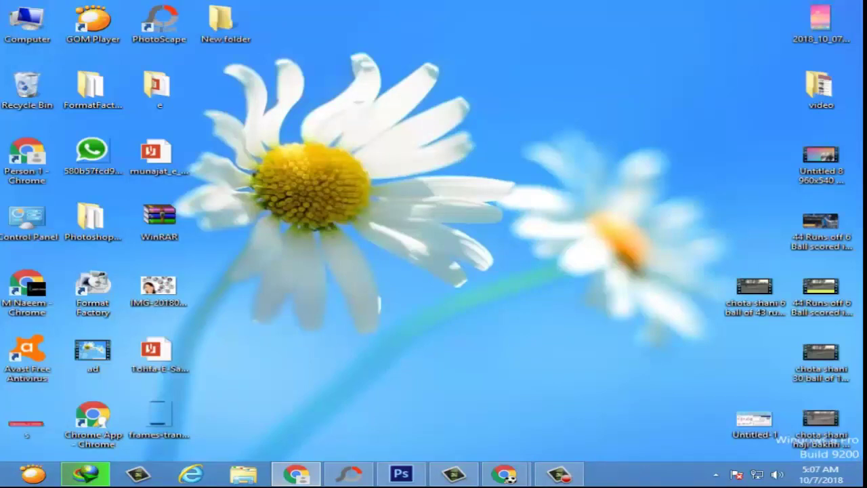